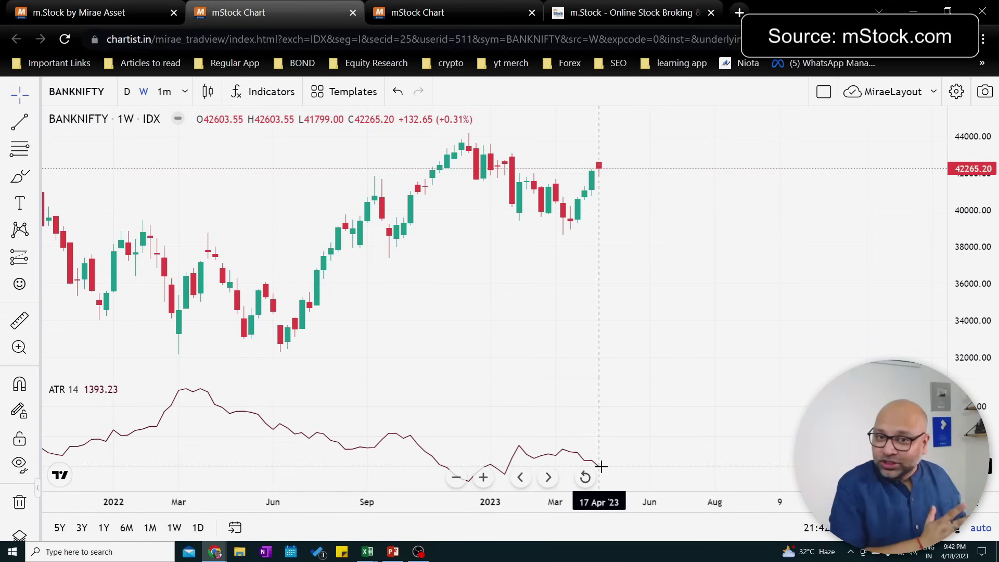
Switch from the BANKNIFTY chart to the Book2 workbook in Excel and enter 1400 as the ATR value in E3.
mouse_move(84, 398)
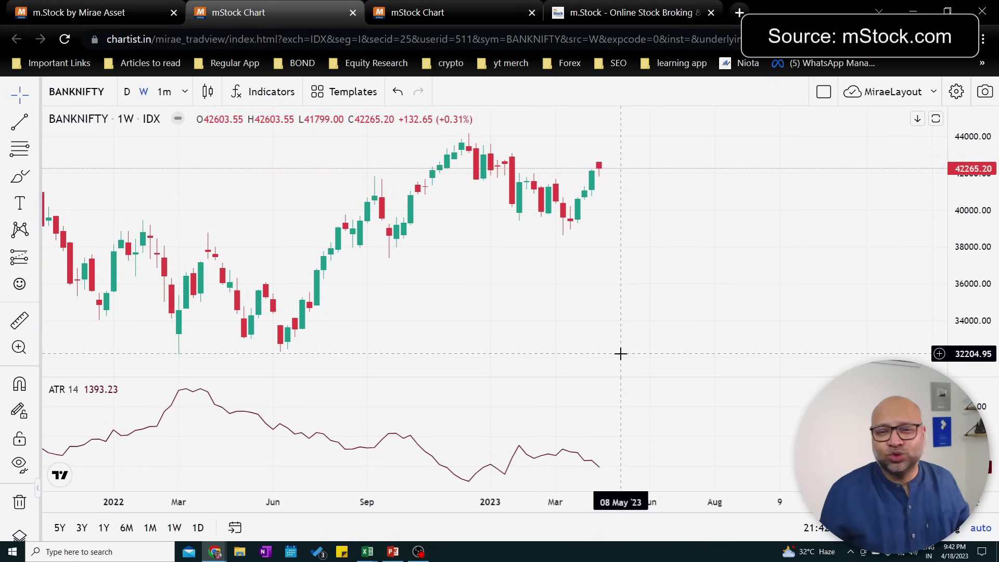
mouse_move(595, 468)
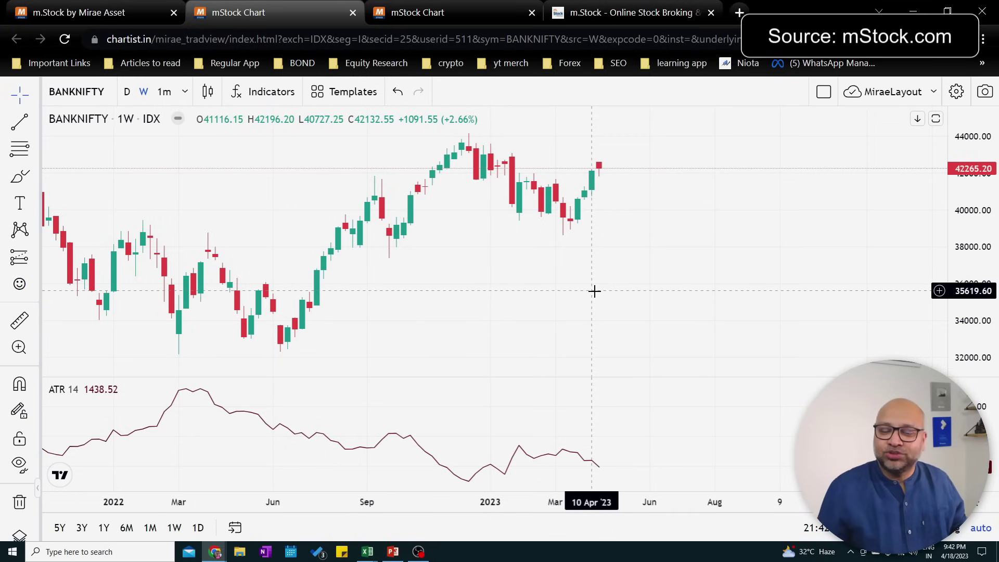
mouse_move(366, 556)
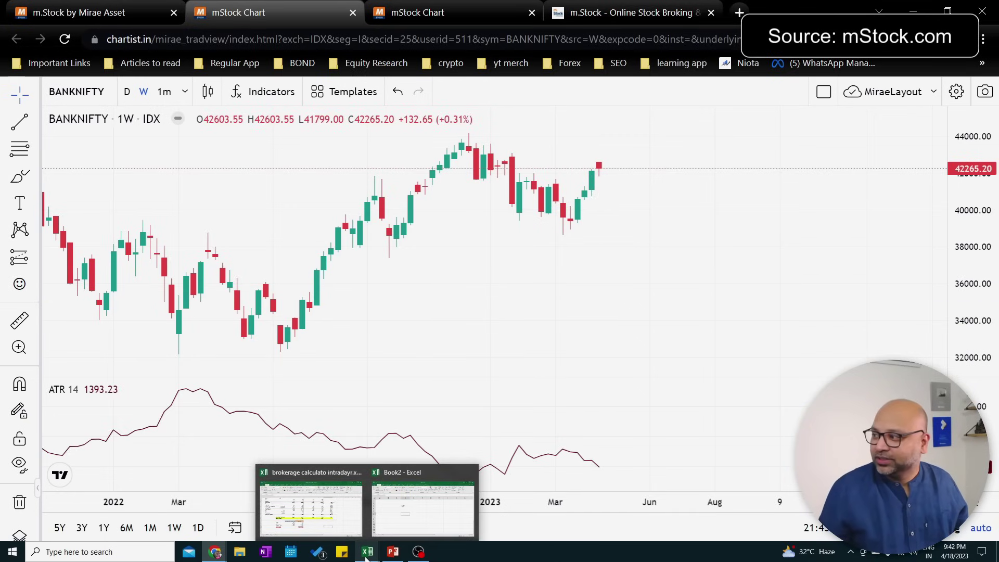
click(401, 515)
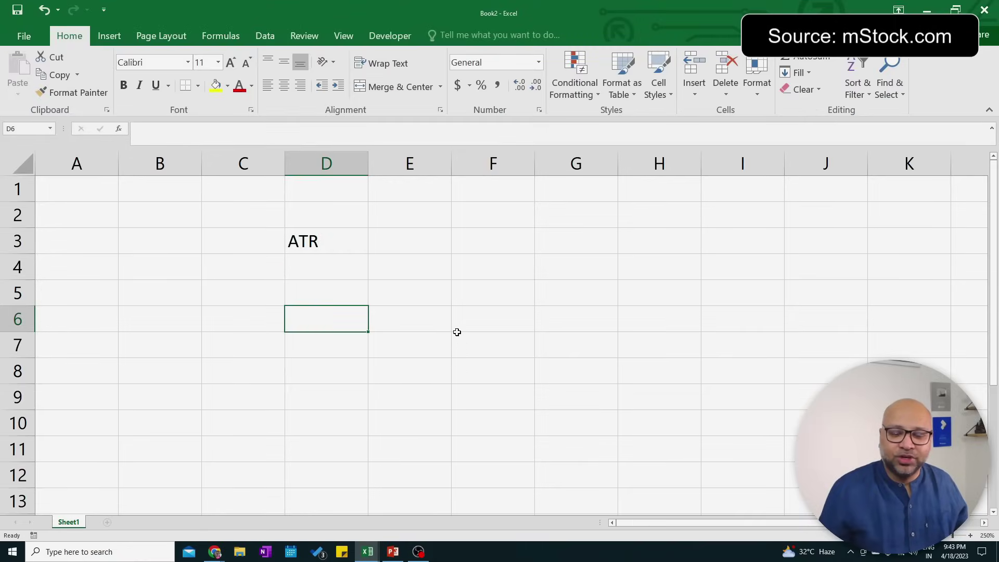
click(442, 241)
text(14)
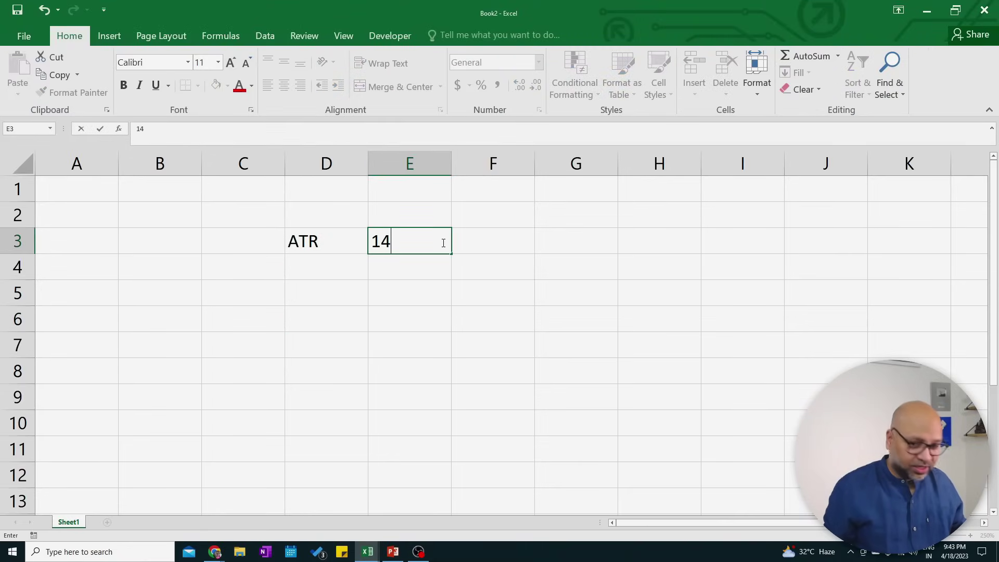
key(BackSpace)
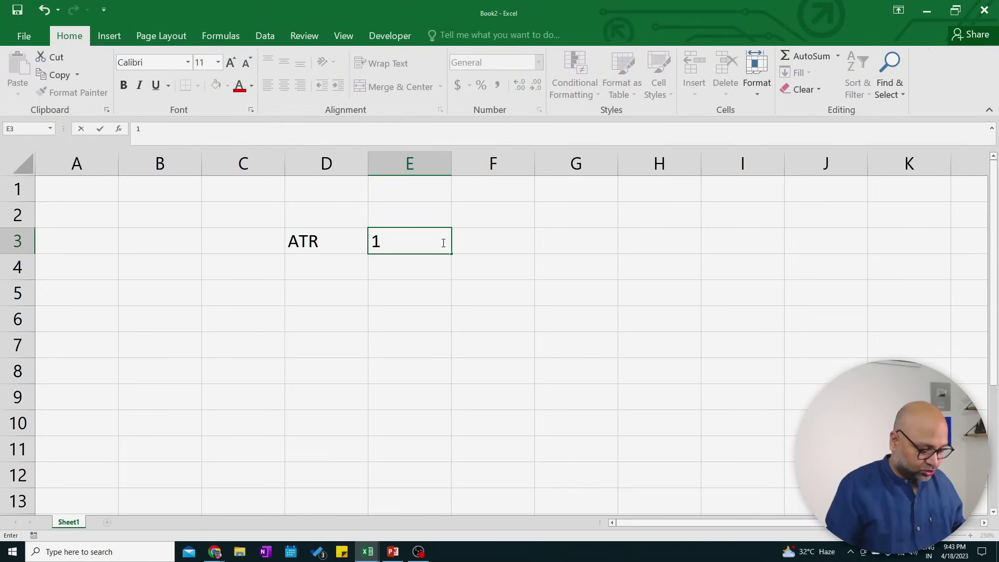
text(400)
key(Return)
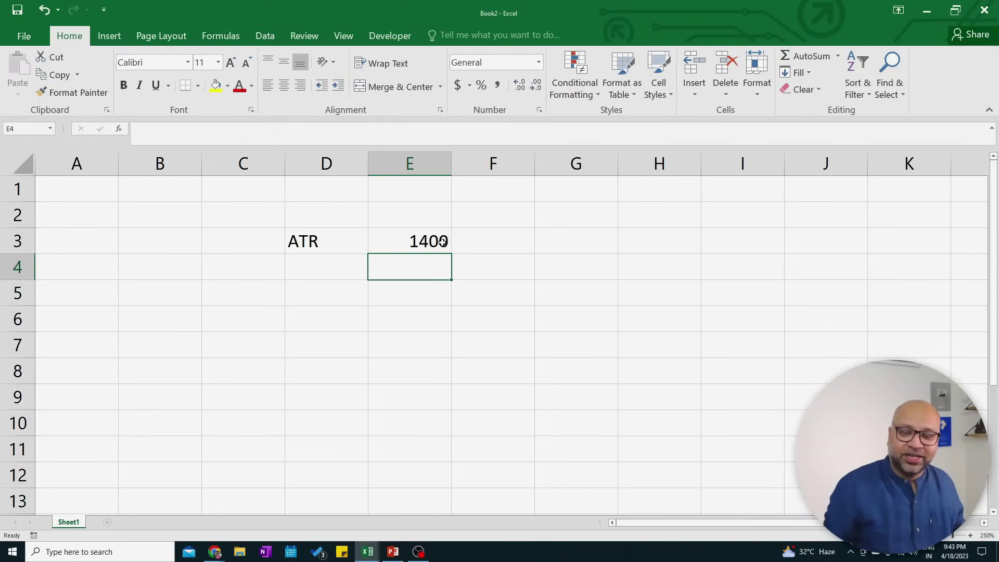
Label D4 as CE+PT and calculate half of the ATR beside it in E4 with =E3/2.
key(Left)
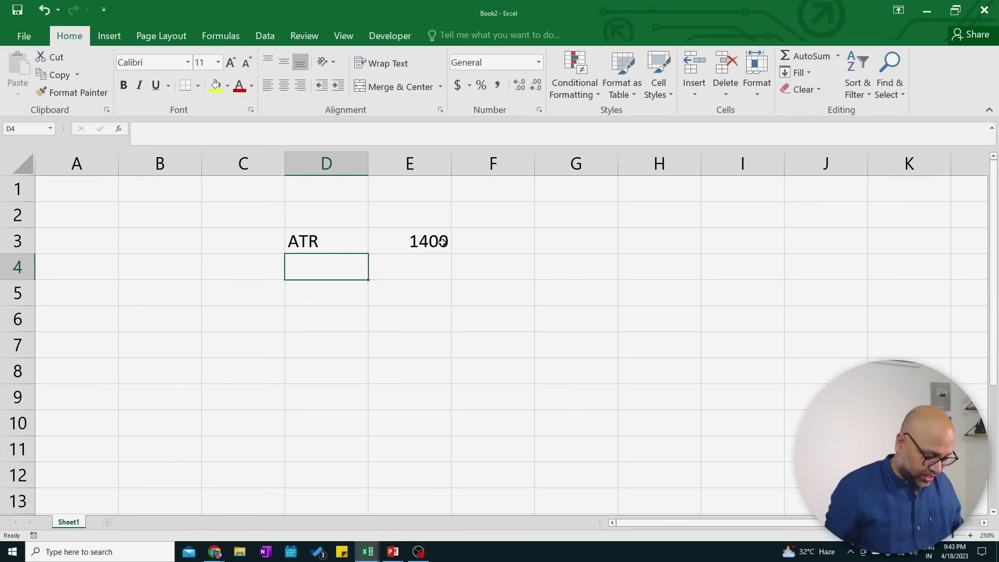
text(CE+)
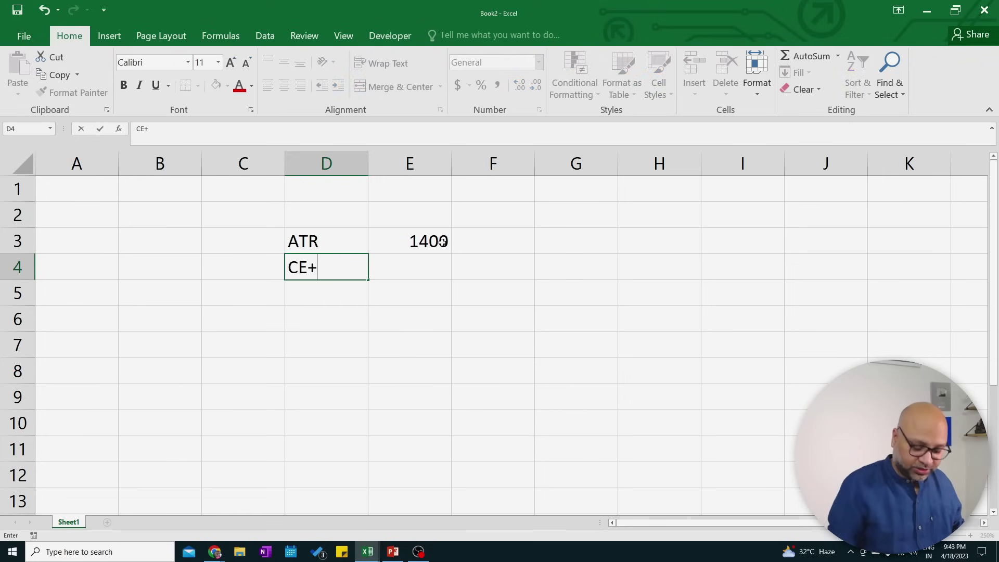
text(PT)
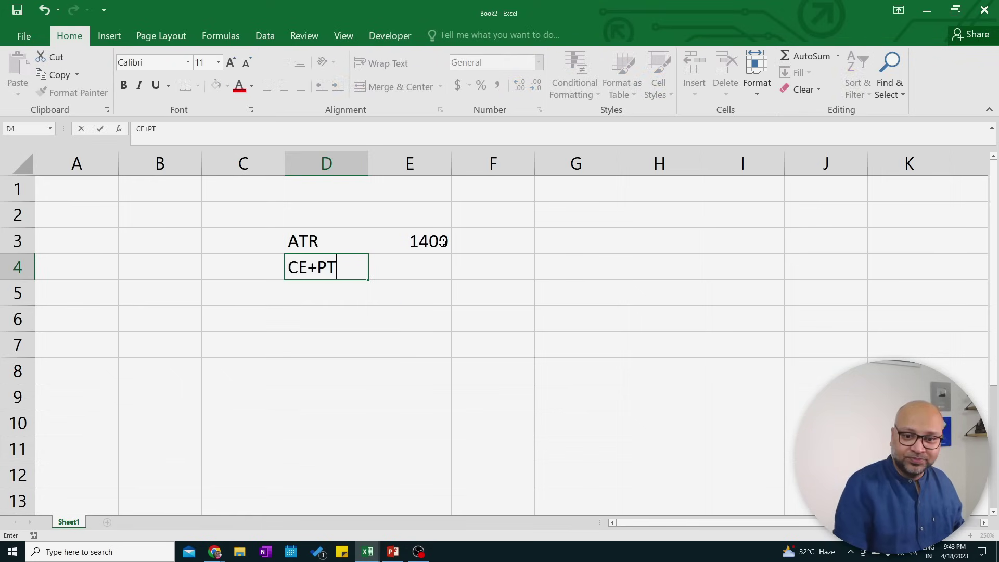
key(Tab)
text(=)
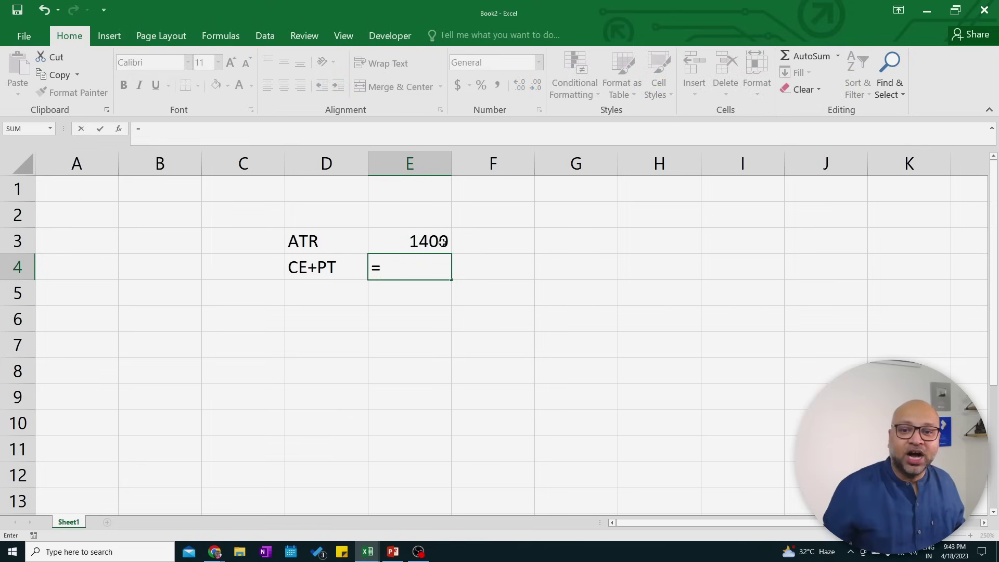
click(441, 240)
text(/)
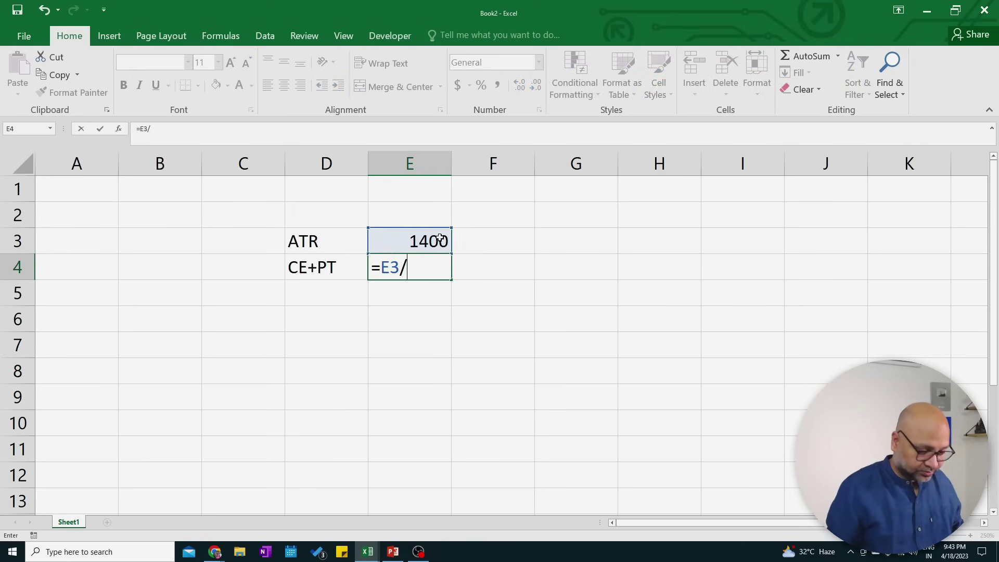
text(2)
key(Return)
key(Up)
key(Right)
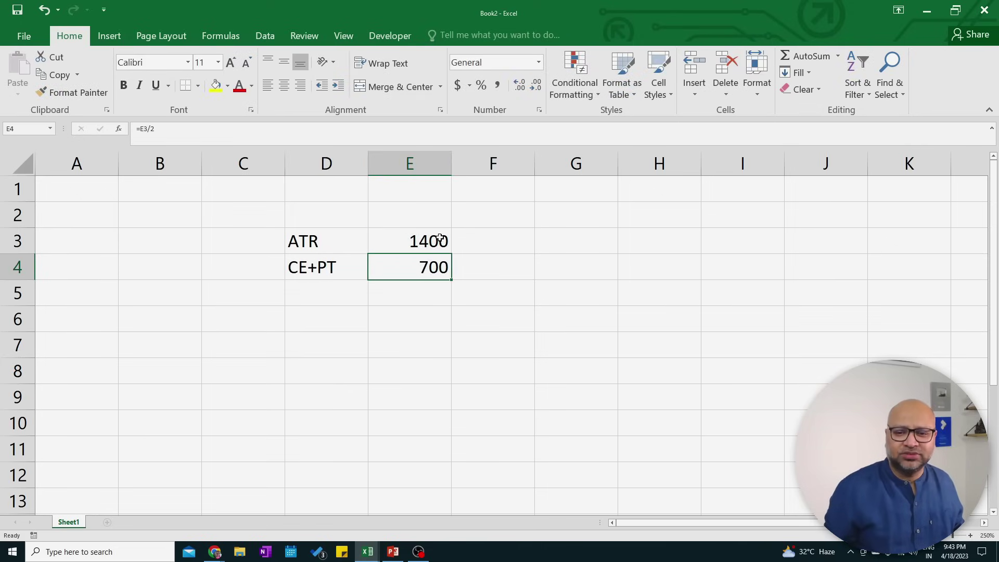
click(424, 313)
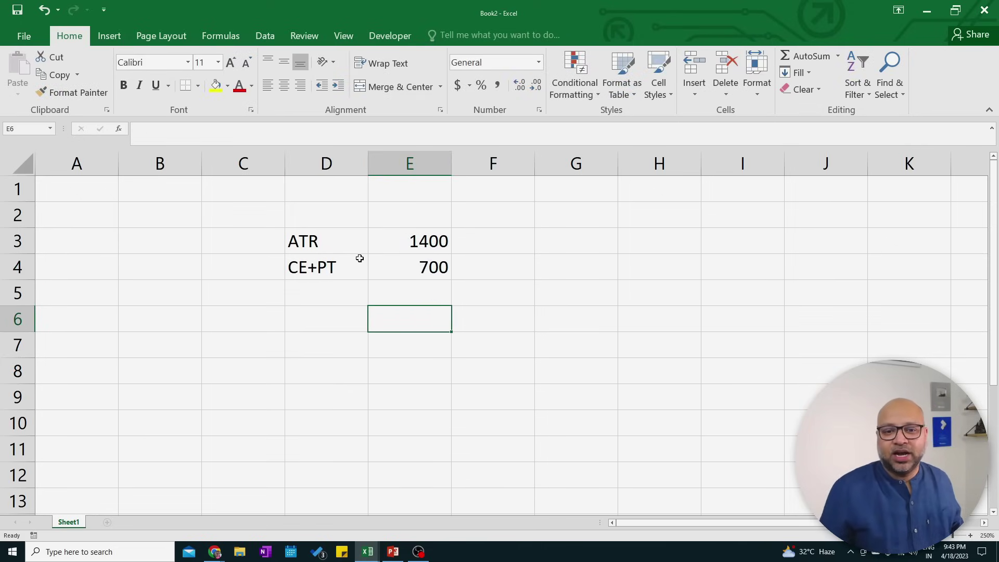
click(349, 246)
click(351, 270)
click(375, 268)
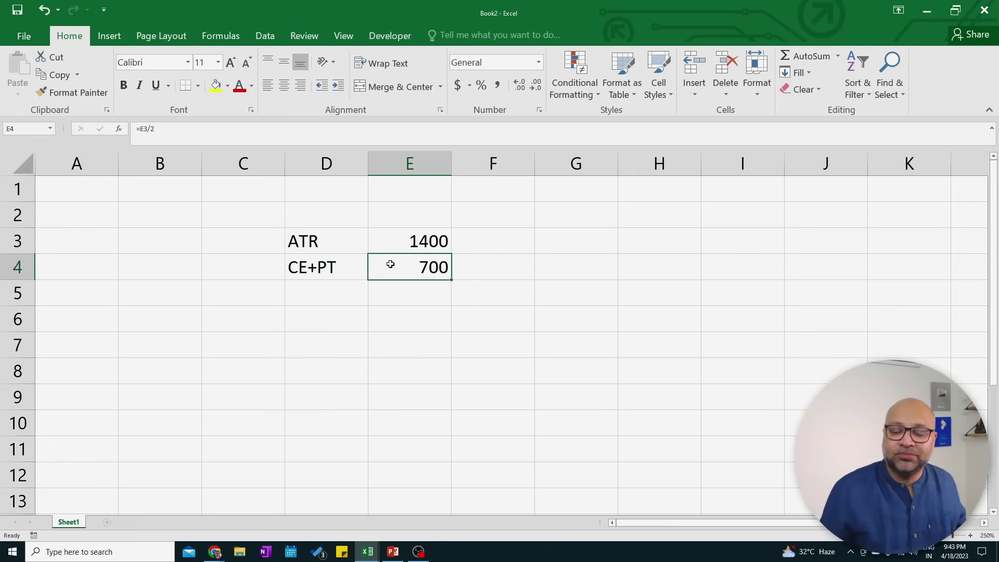
click(395, 297)
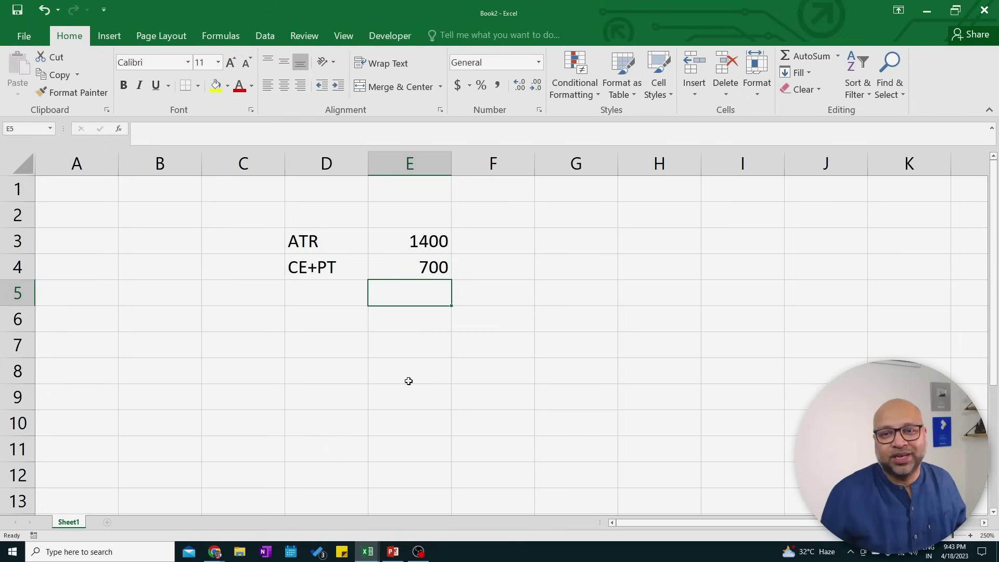
click(416, 321)
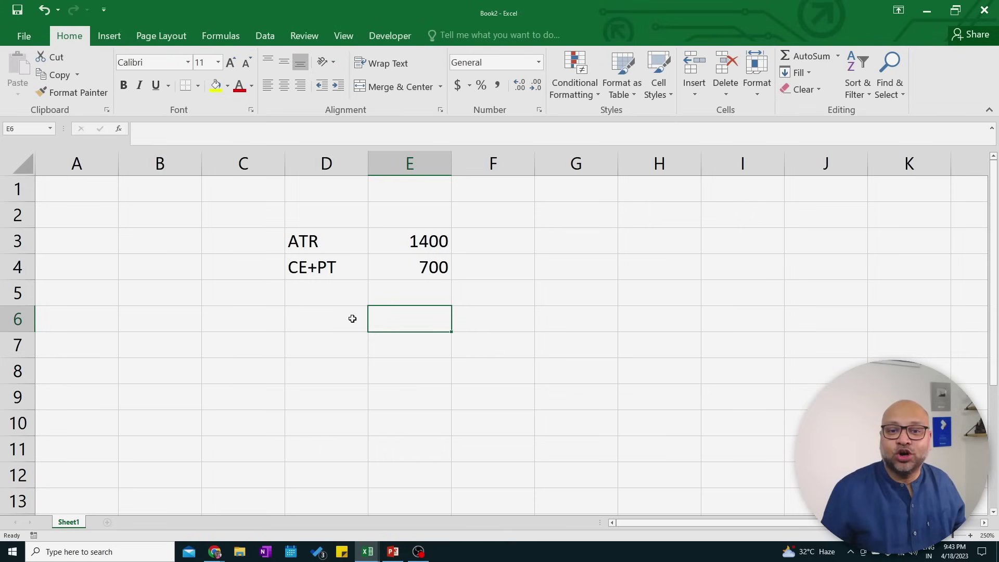
click(403, 263)
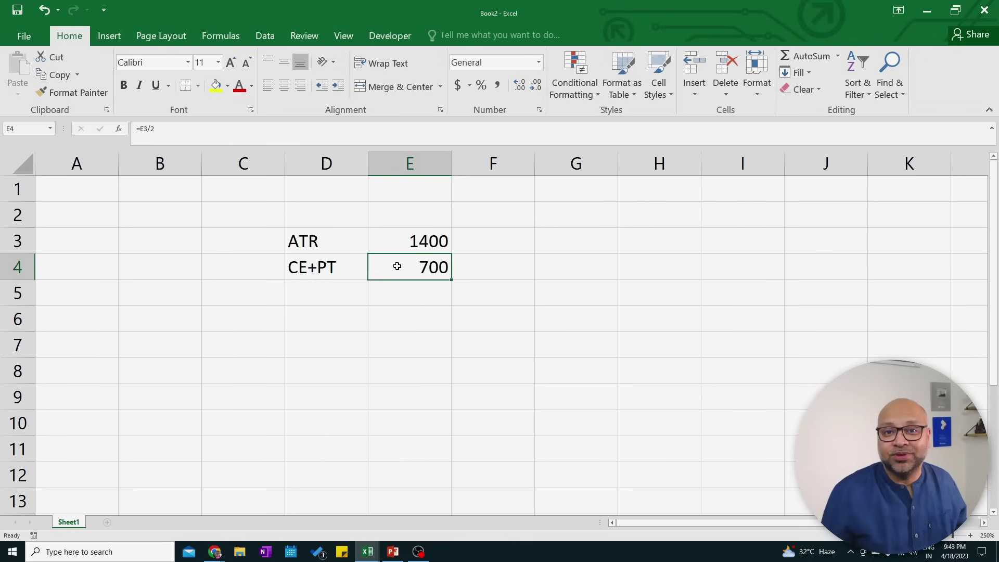
Label D6 as Target and calculate 50% of the CE+PT value in E6 with =.50*E4.
click(343, 319)
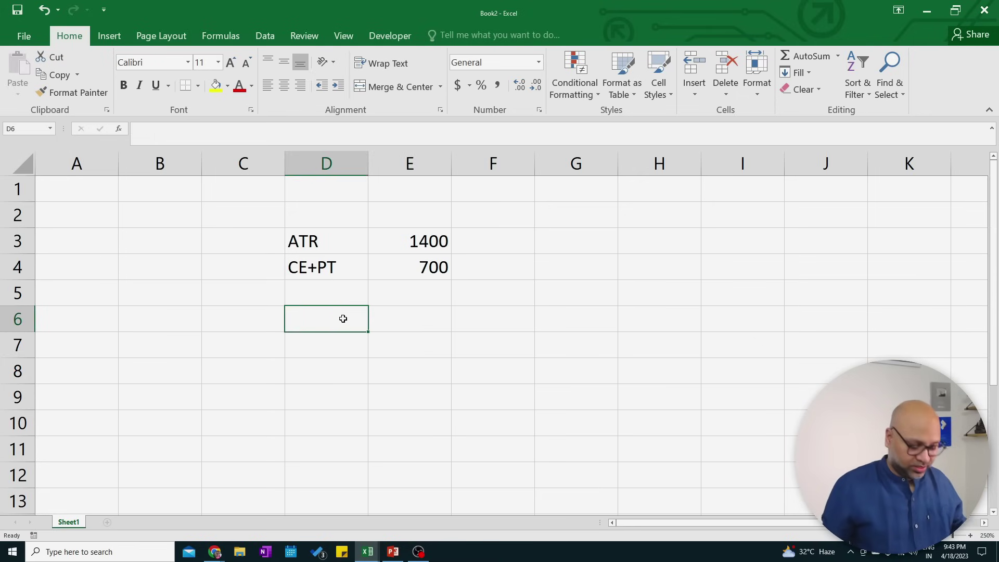
text(Targte)
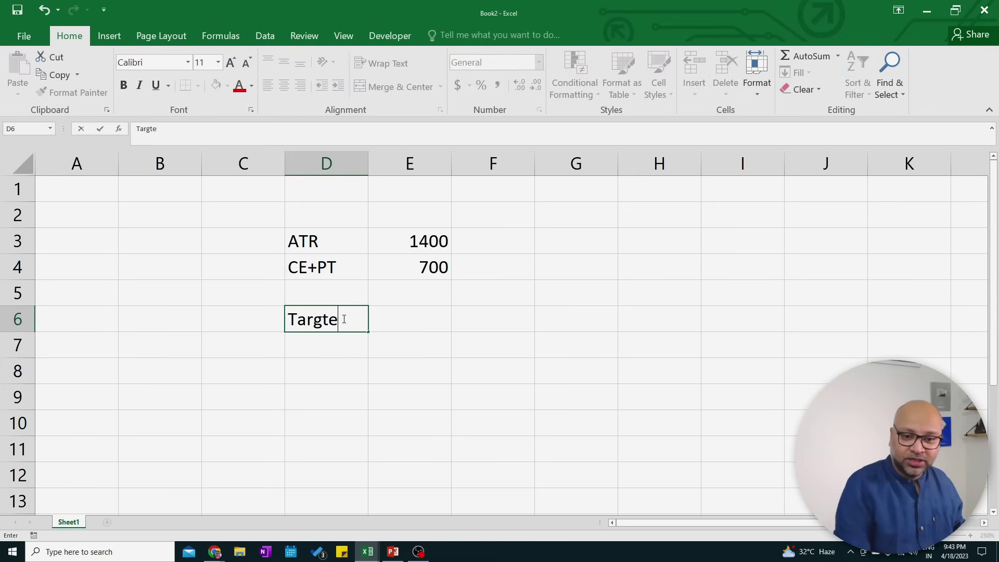
key(BackSpace)
key(BackSpace)
text(et)
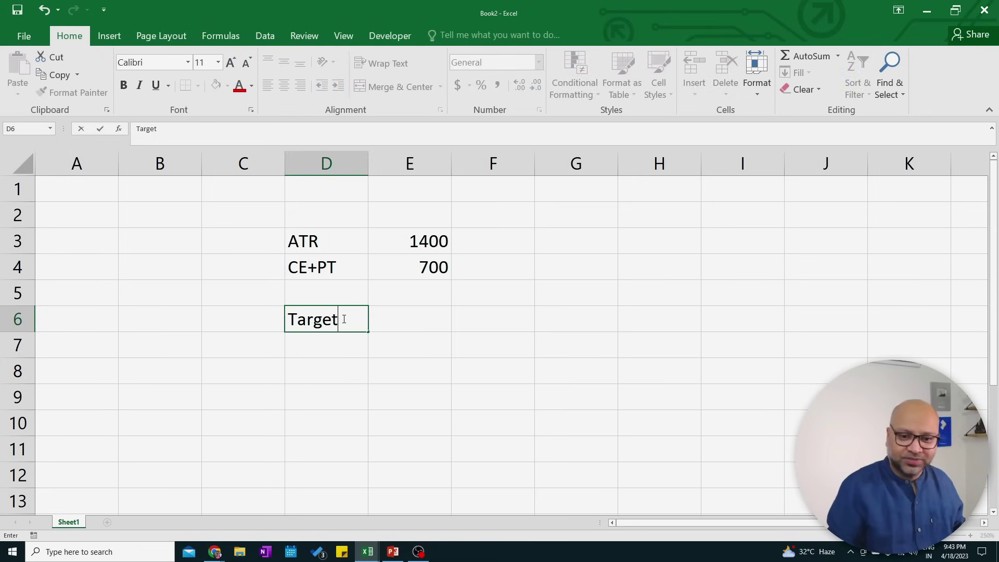
key(Tab)
text(=)
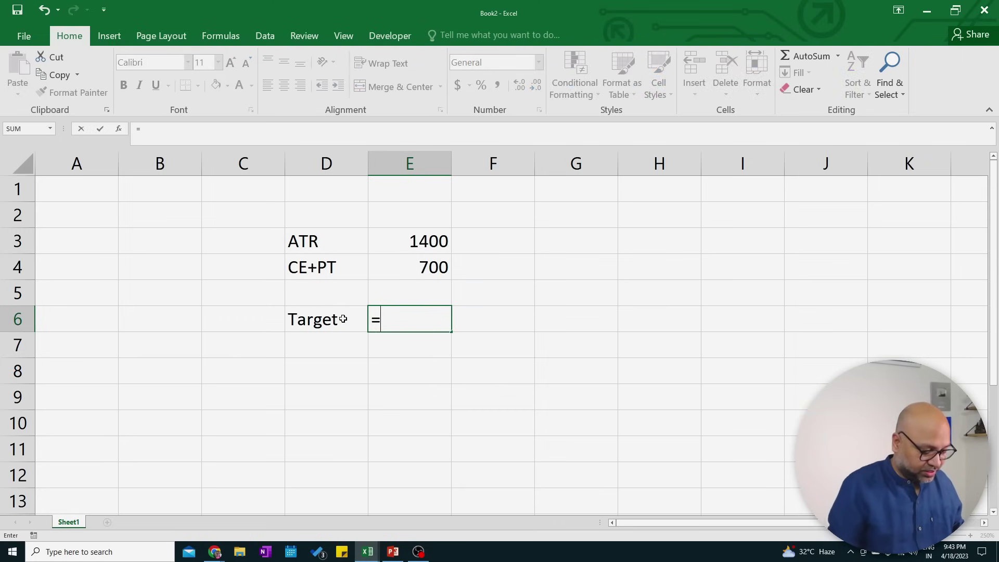
text(.)
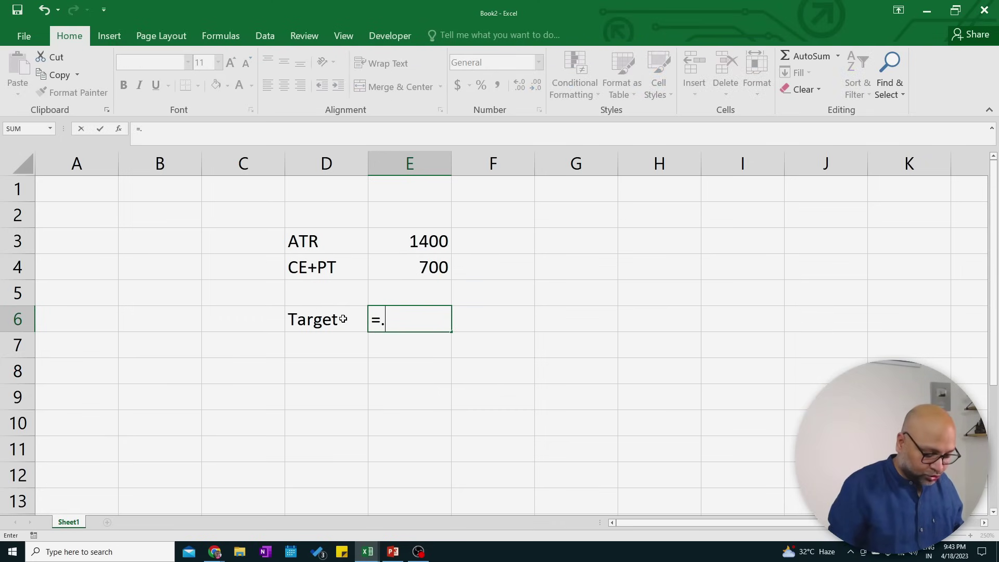
text(50)
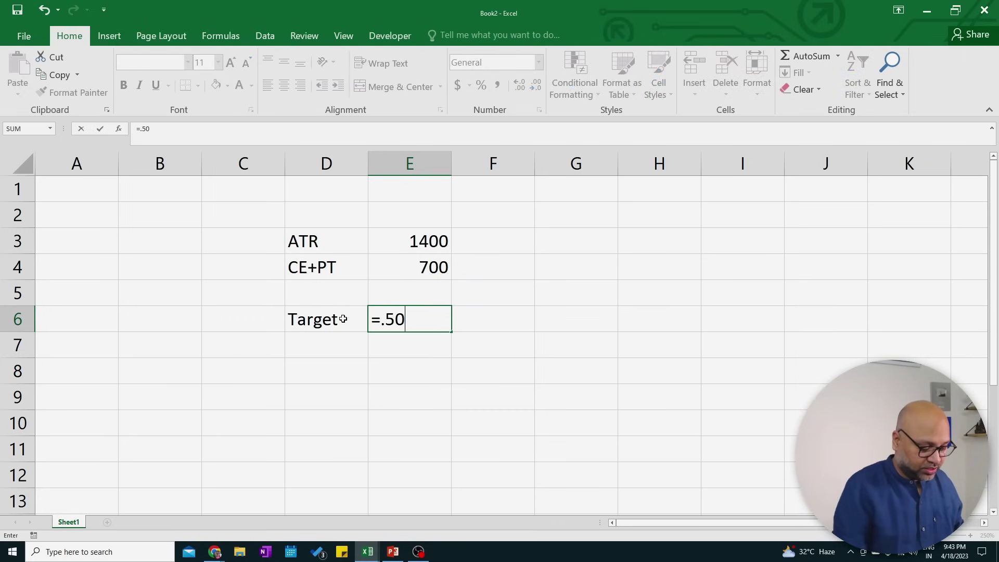
text(*)
click(409, 270)
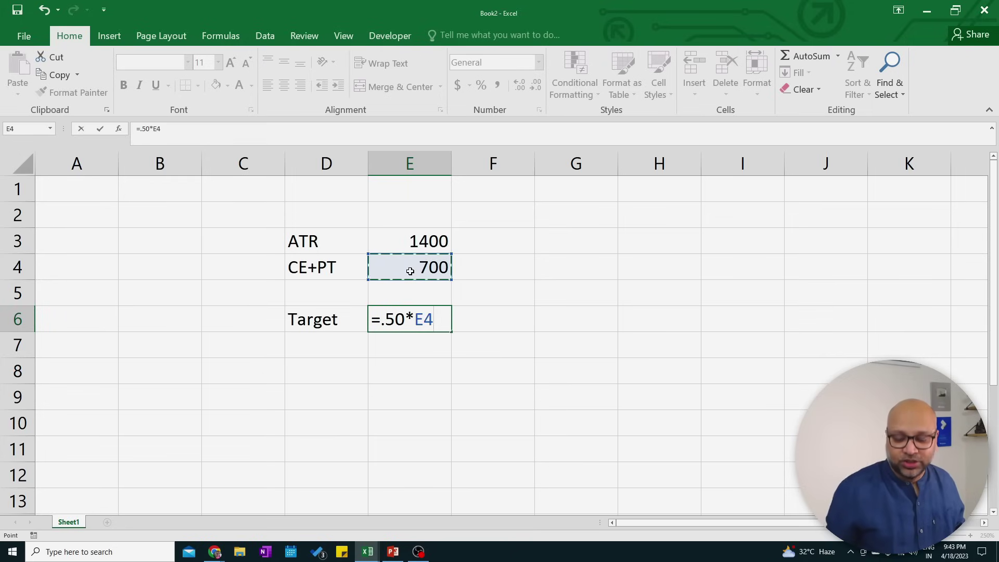
key(Return)
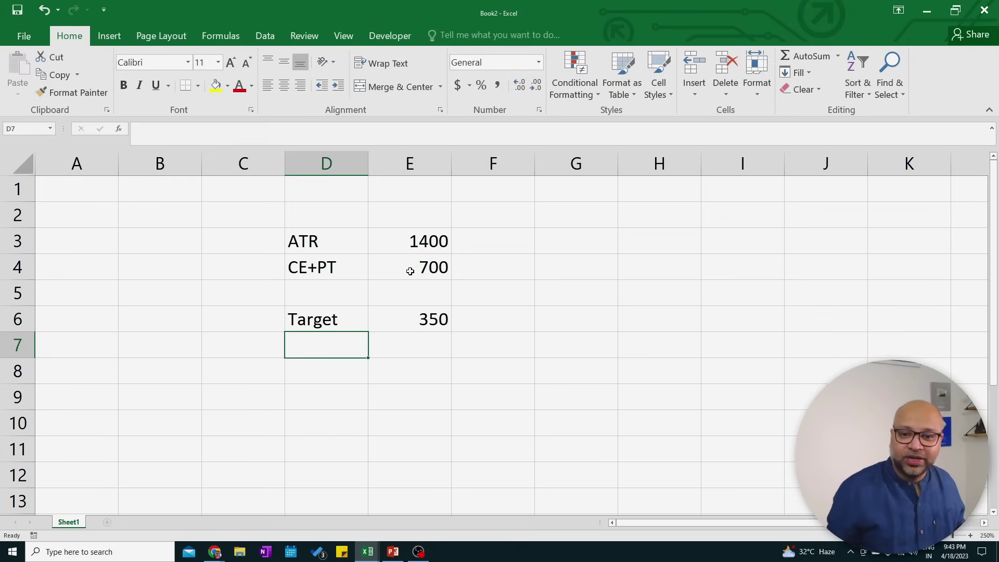
click(432, 319)
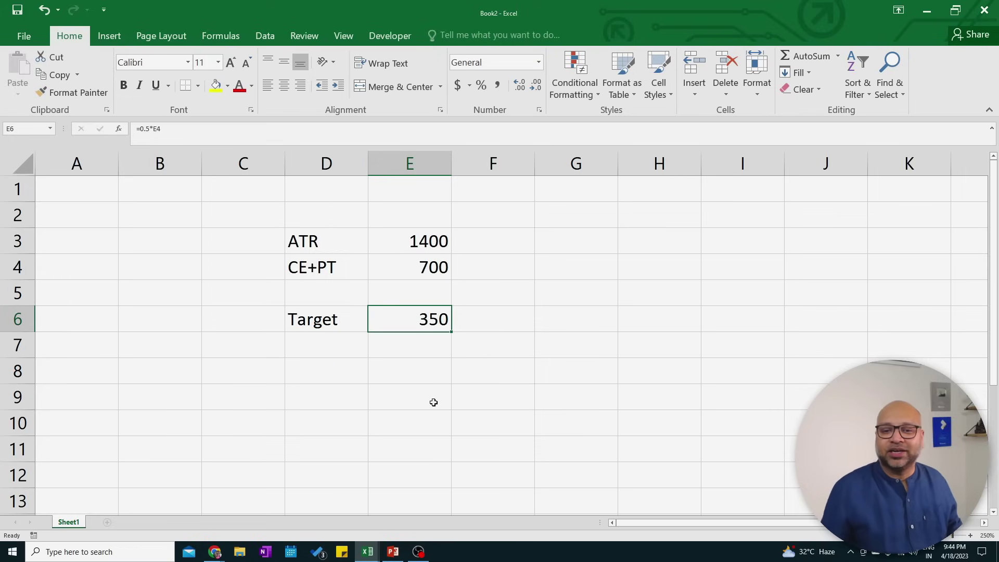
click(411, 269)
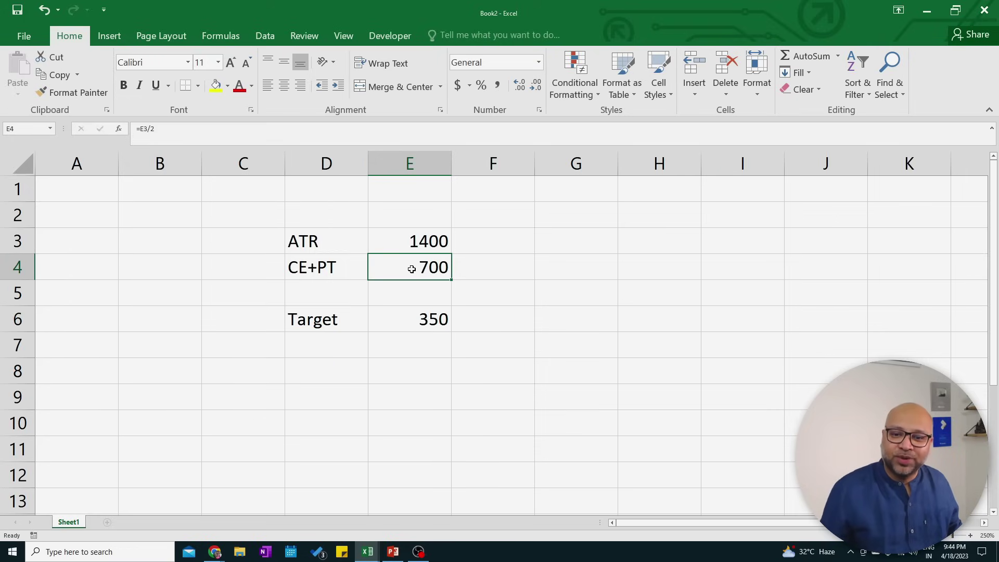
click(426, 343)
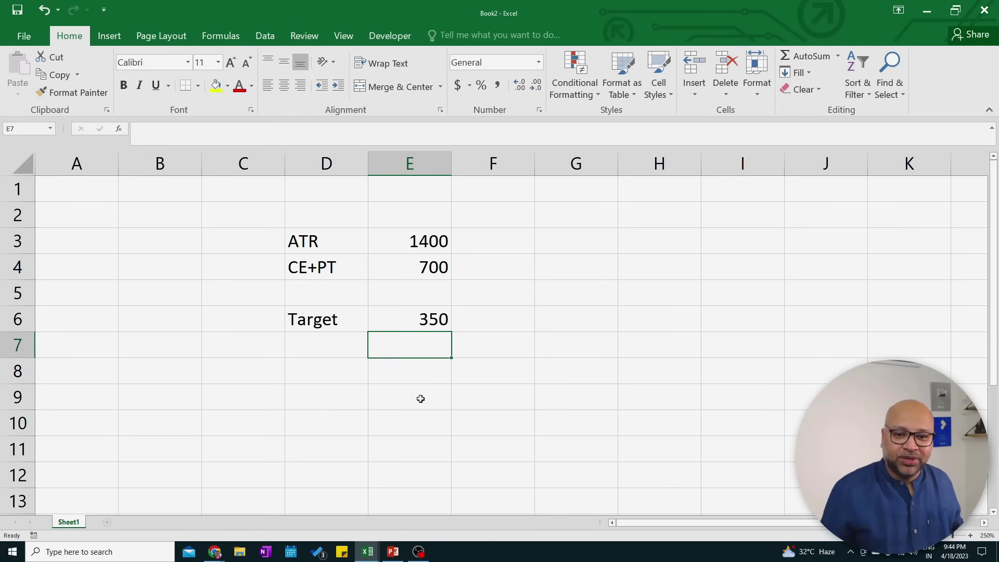
Switch to the m.Stock watchlist in the browser and check the BANKNIFTY 27 APR 42200 PE and CE prices.
key(alt+Tab)
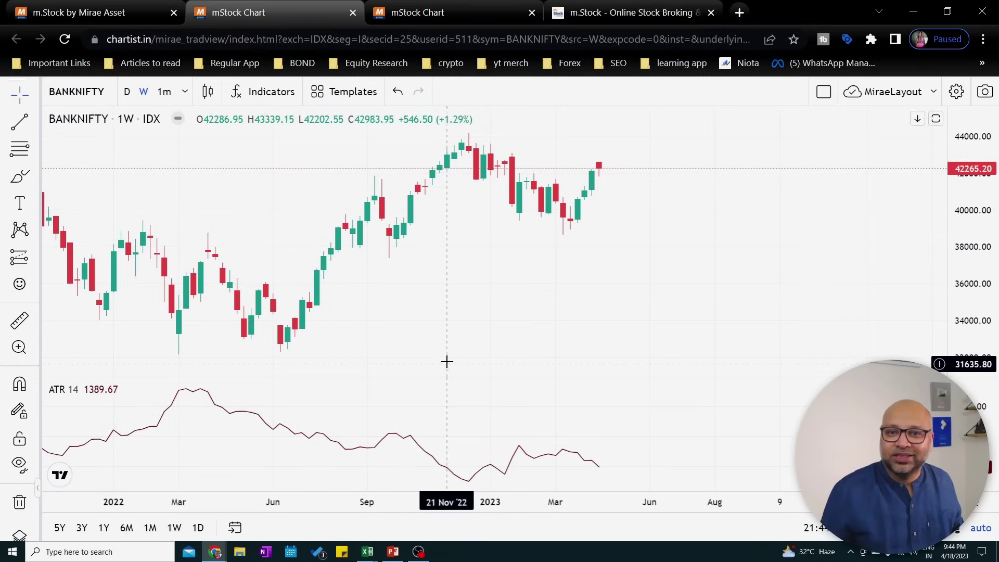
click(120, 20)
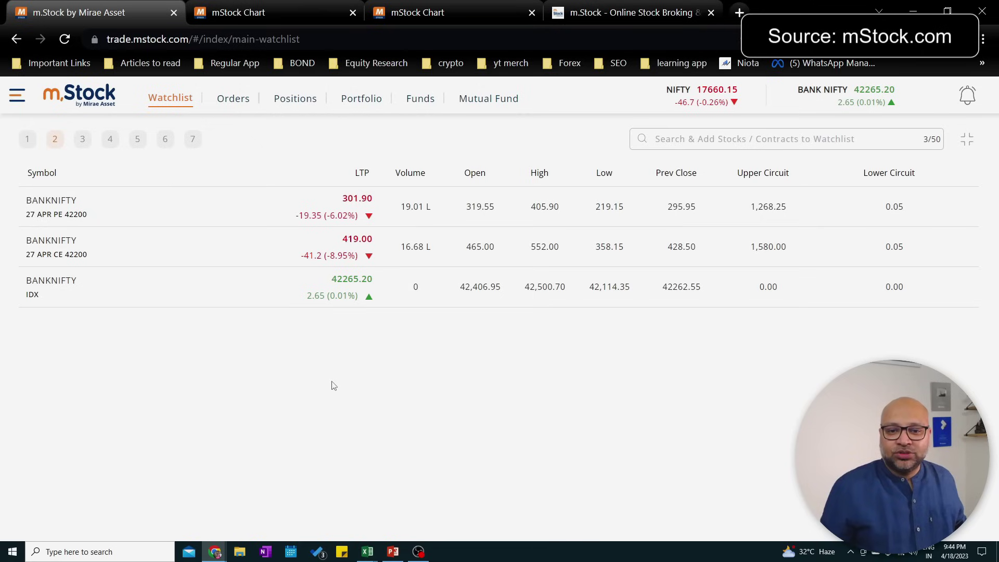
mouse_move(175, 223)
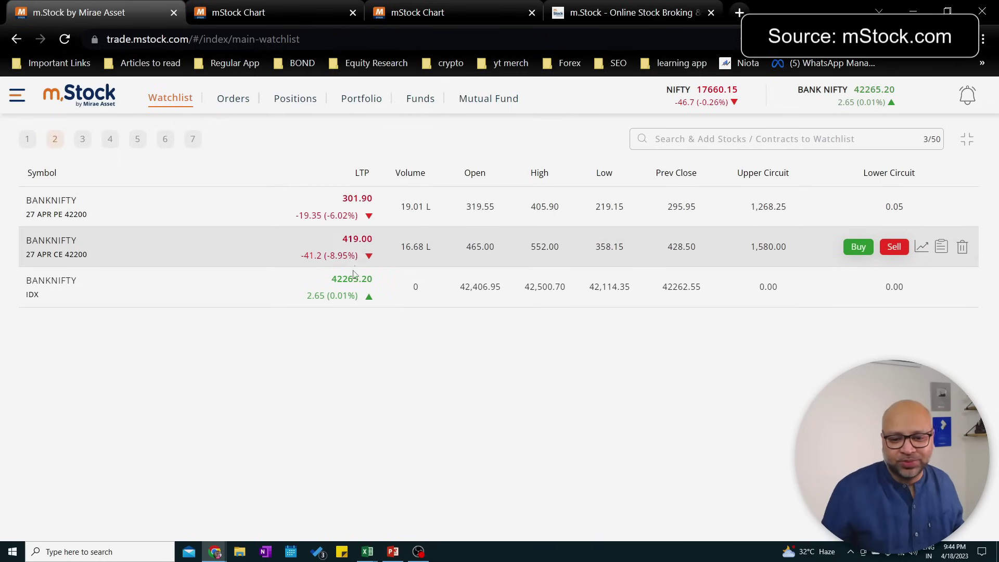
Switch to the Book2 workbook in Excel, label G4 as Actual premium with 720 in H4, and widen column G to fit the label.
mouse_move(367, 551)
click(419, 505)
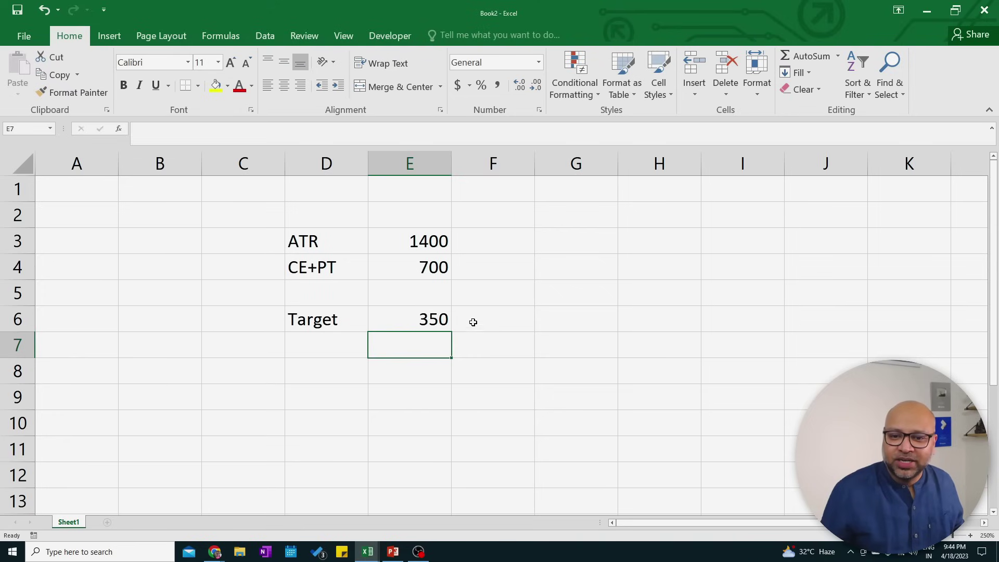
click(559, 277)
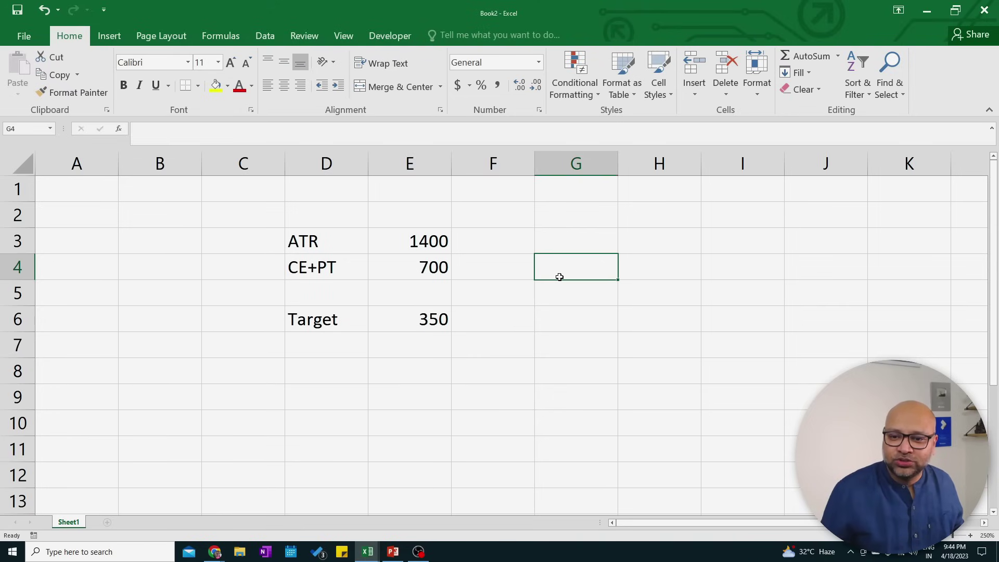
text(Actual )
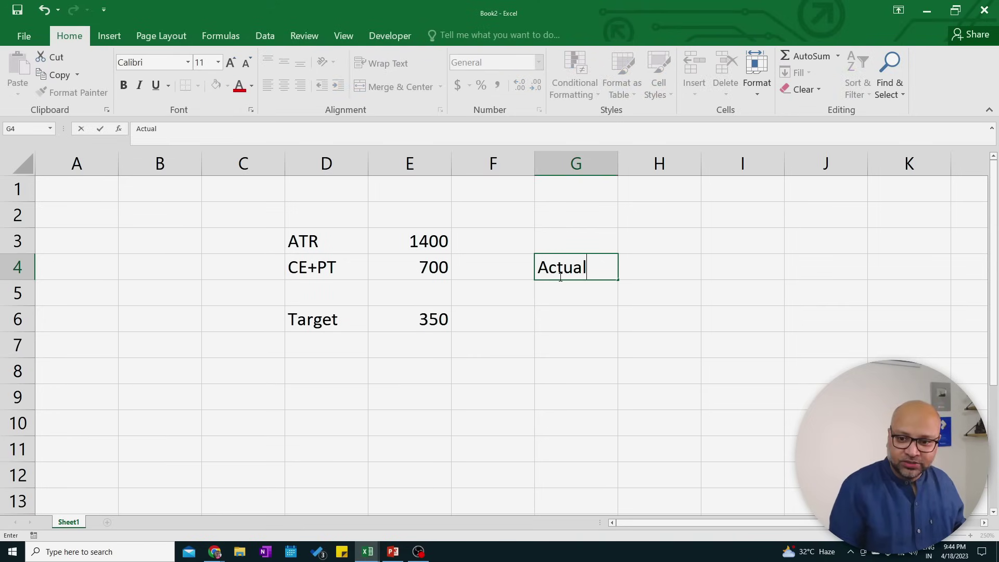
text(premium)
key(Tab)
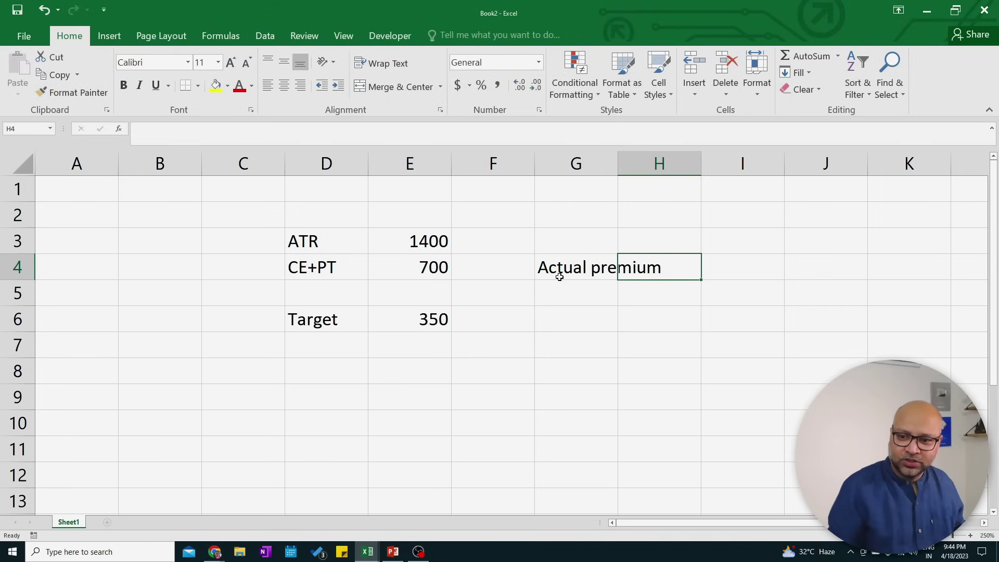
text(720)
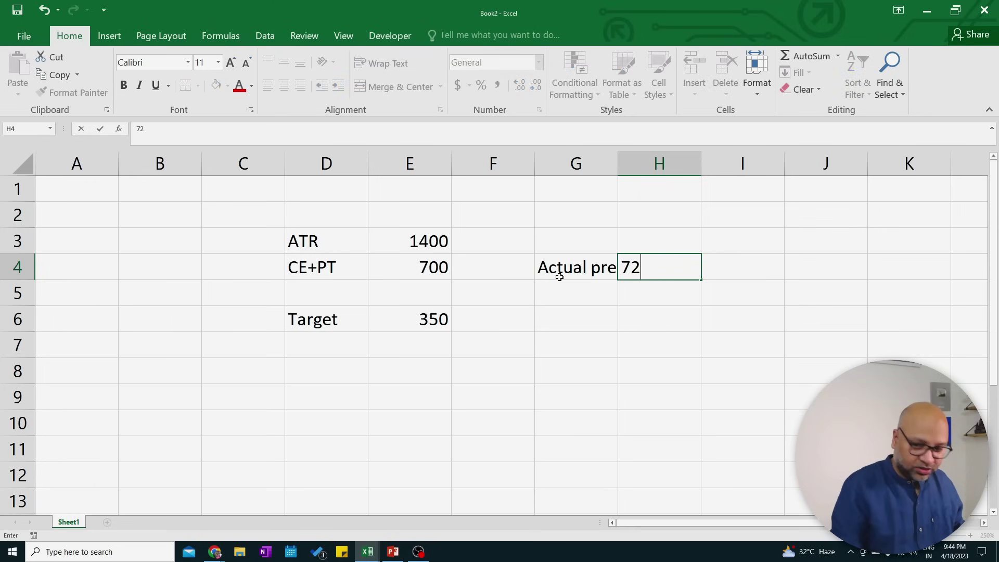
key(Return)
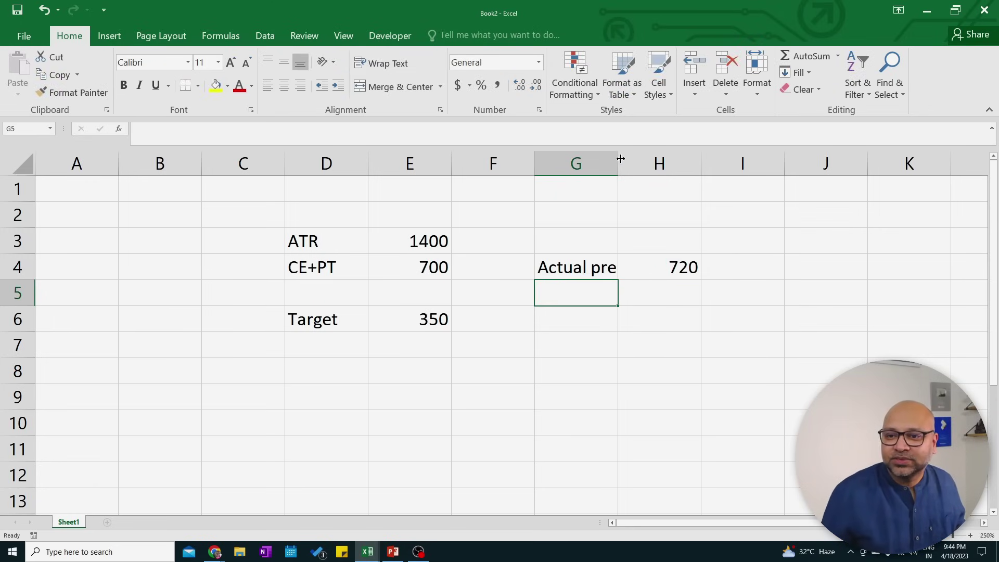
drag(618, 163, 685, 165)
Compare the calculated CE+PT value and target in column E with the actual premium in H4.
click(732, 267)
click(430, 274)
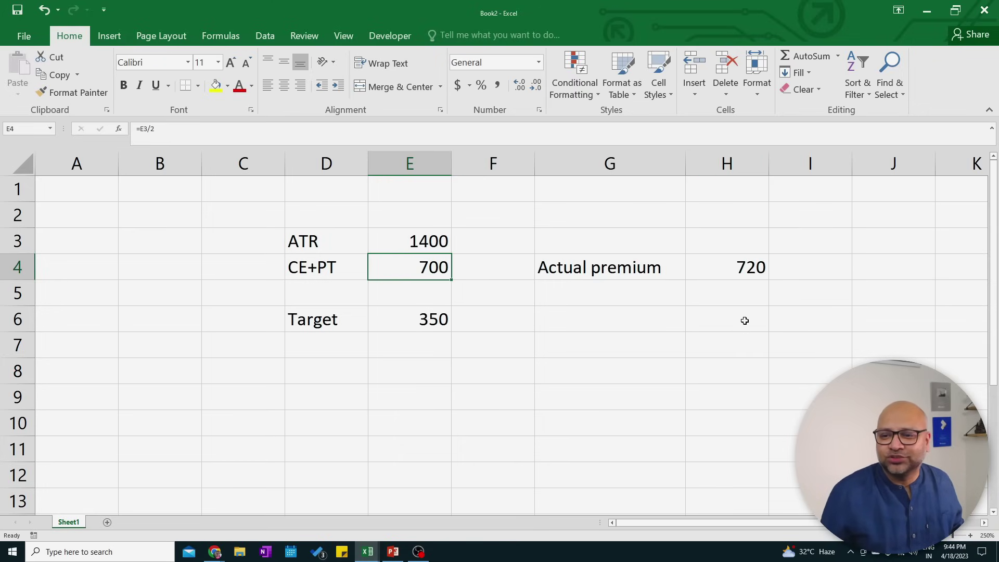
click(734, 264)
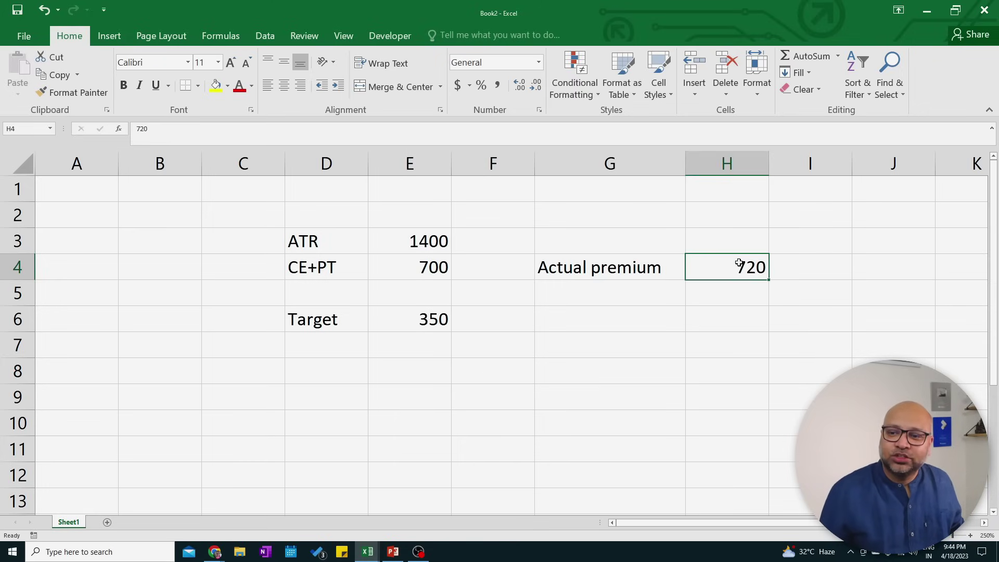
click(724, 292)
click(722, 269)
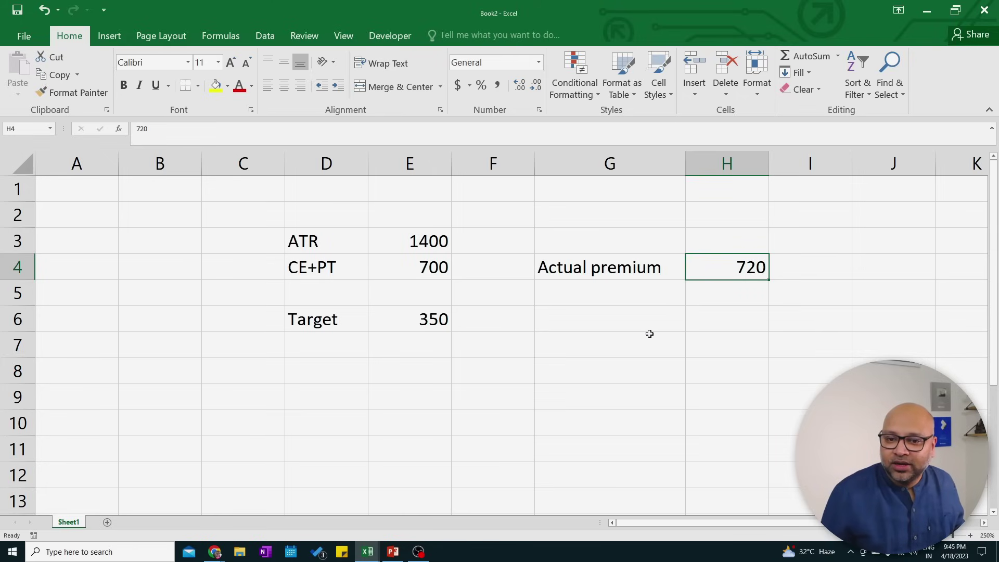
click(404, 314)
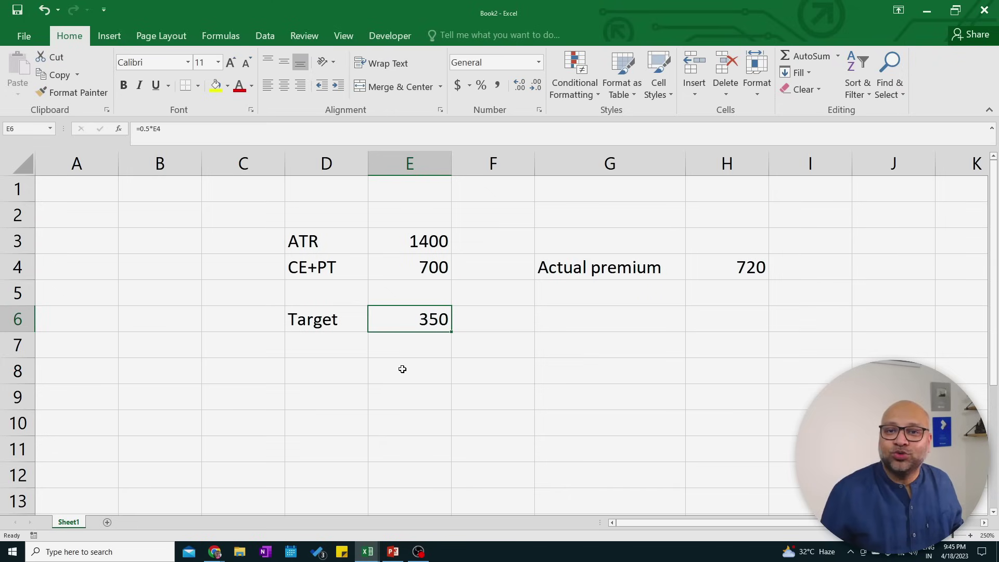
click(404, 271)
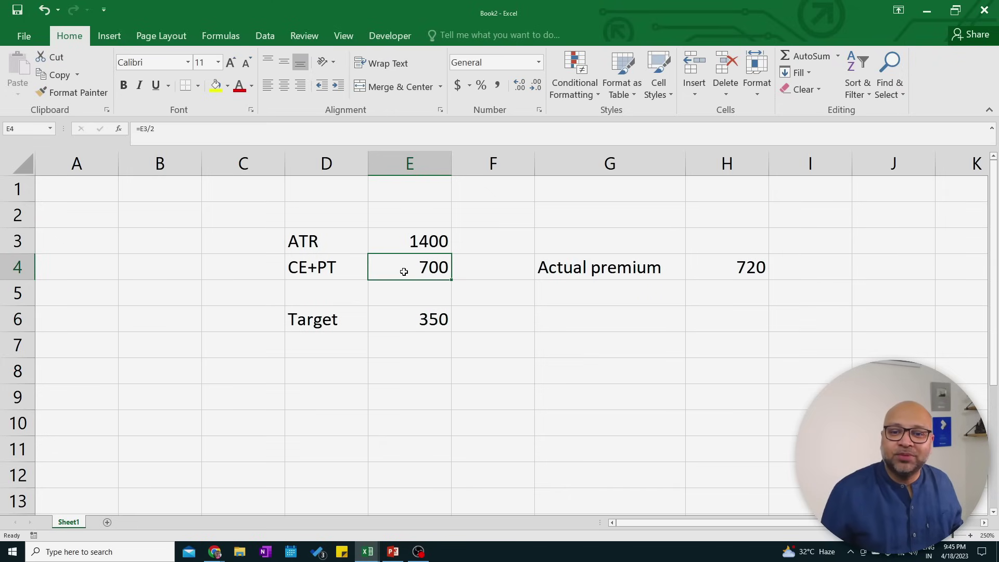
Label D8 as EXIT and calculate the exit value beside it in E8 with =E4+E6.
click(348, 373)
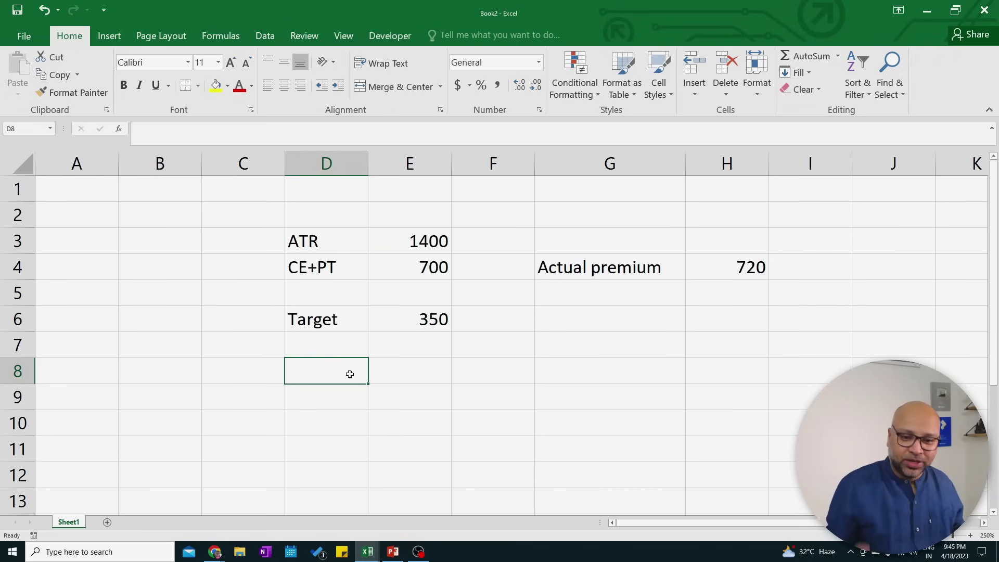
text(EXO)
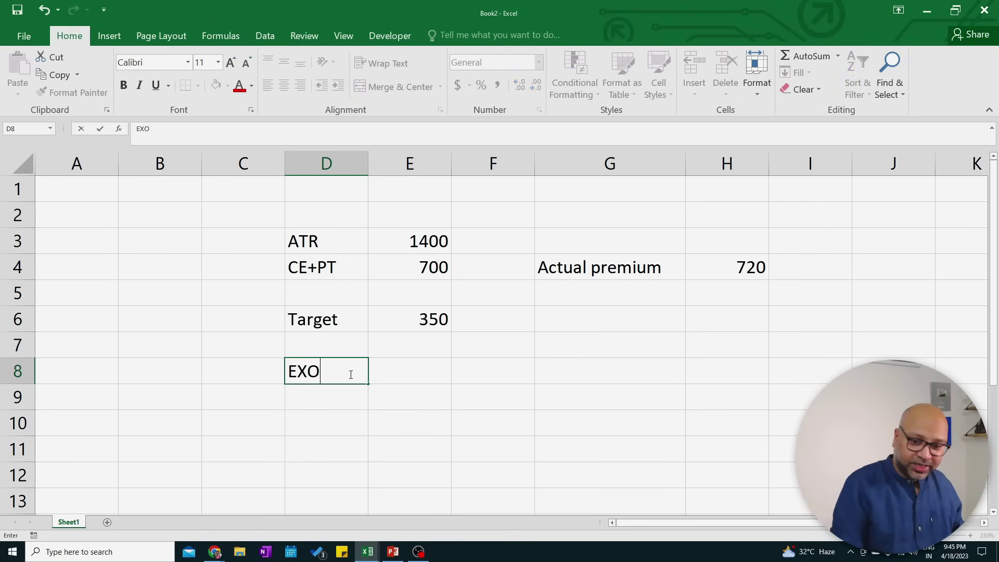
key(BackSpace)
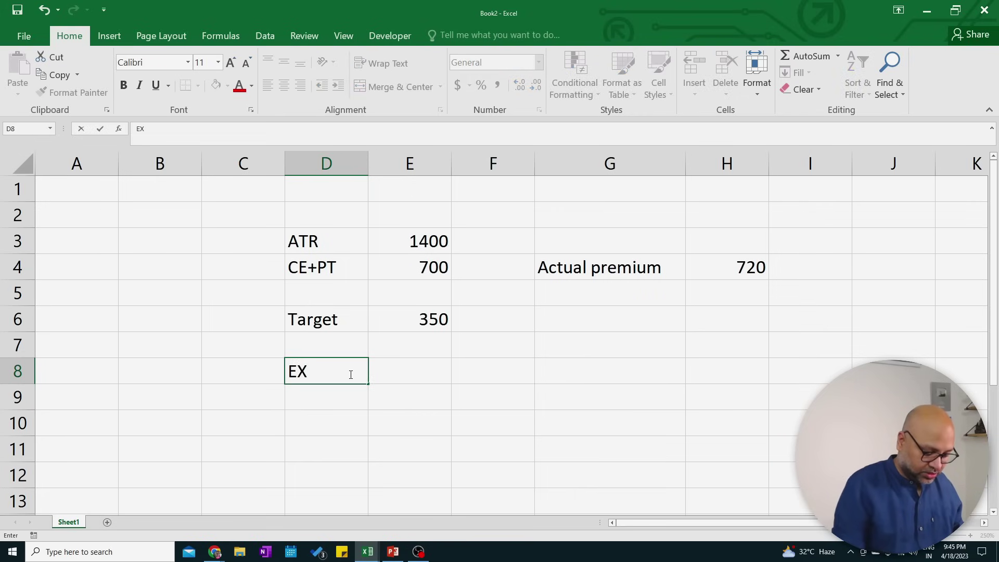
text(IT)
key(Tab)
click(393, 262)
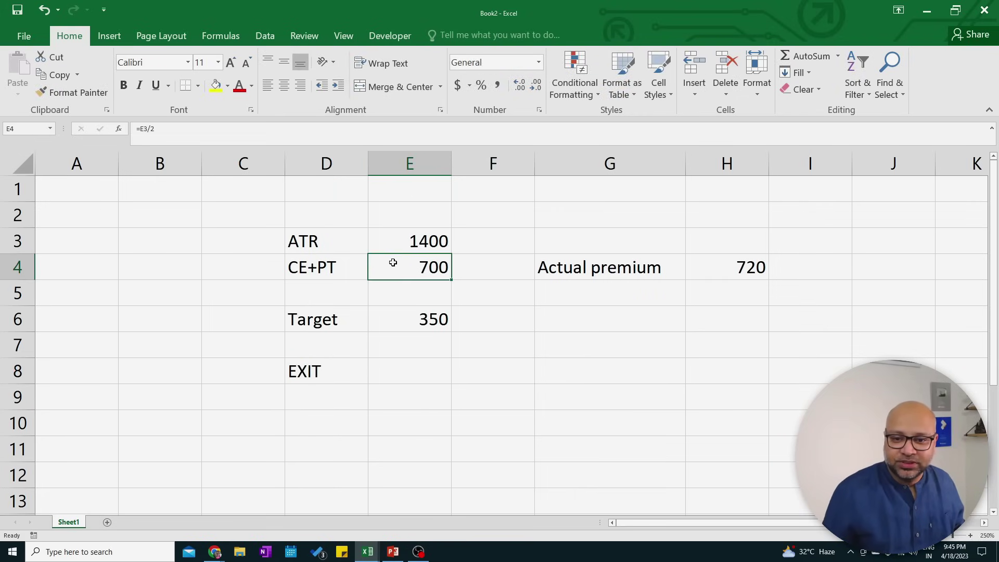
click(410, 375)
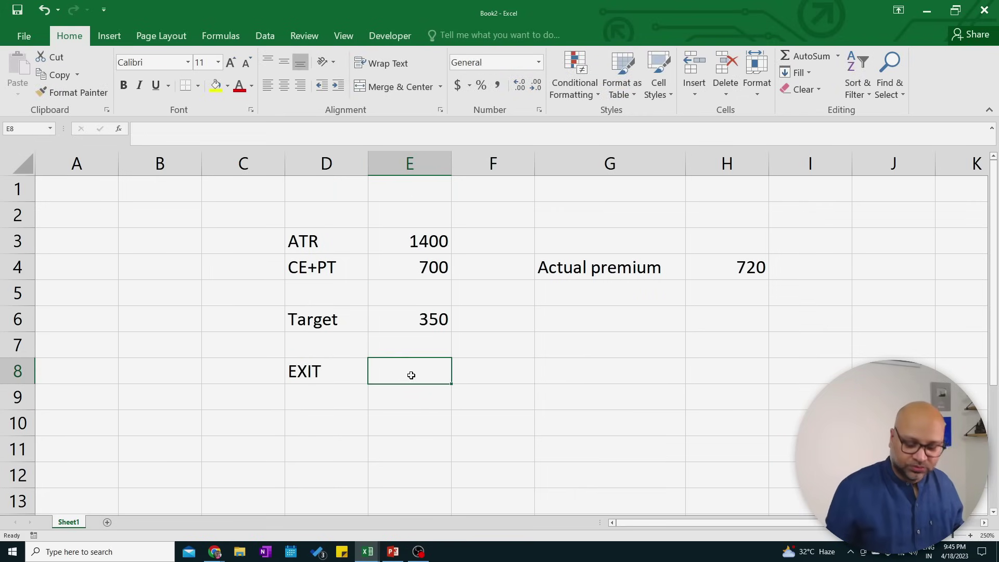
text(=)
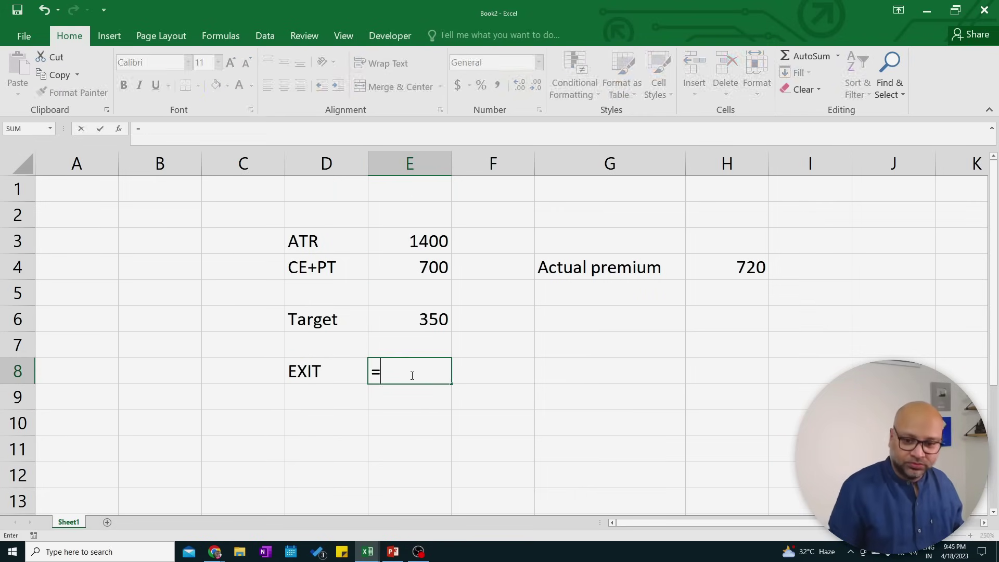
click(430, 271)
text(+)
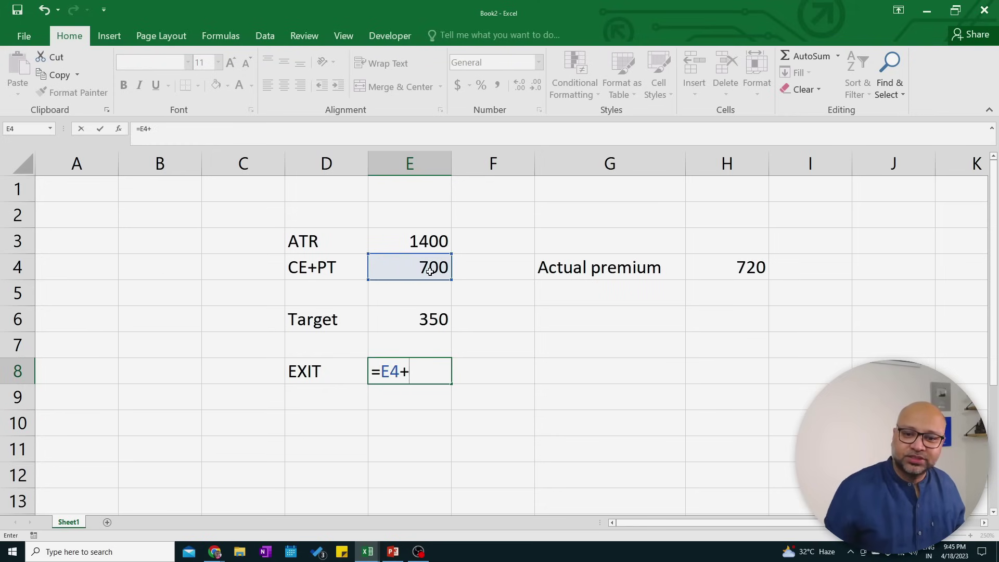
click(431, 313)
key(Return)
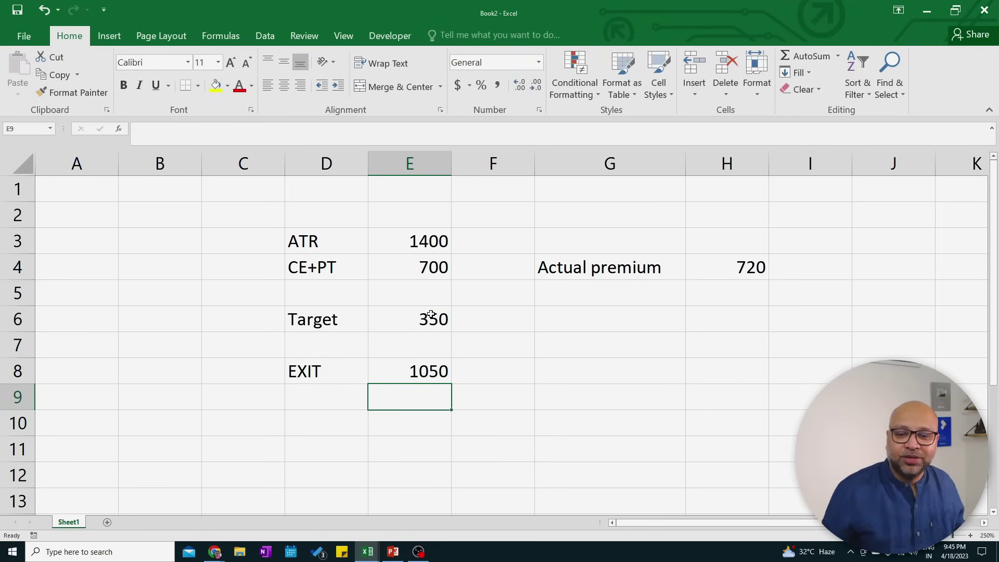
click(428, 370)
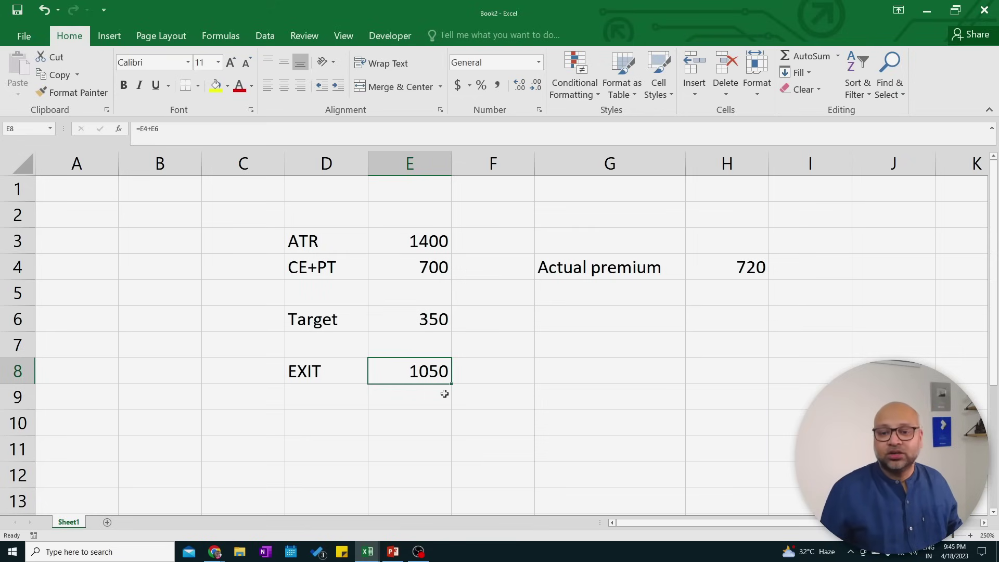
click(404, 399)
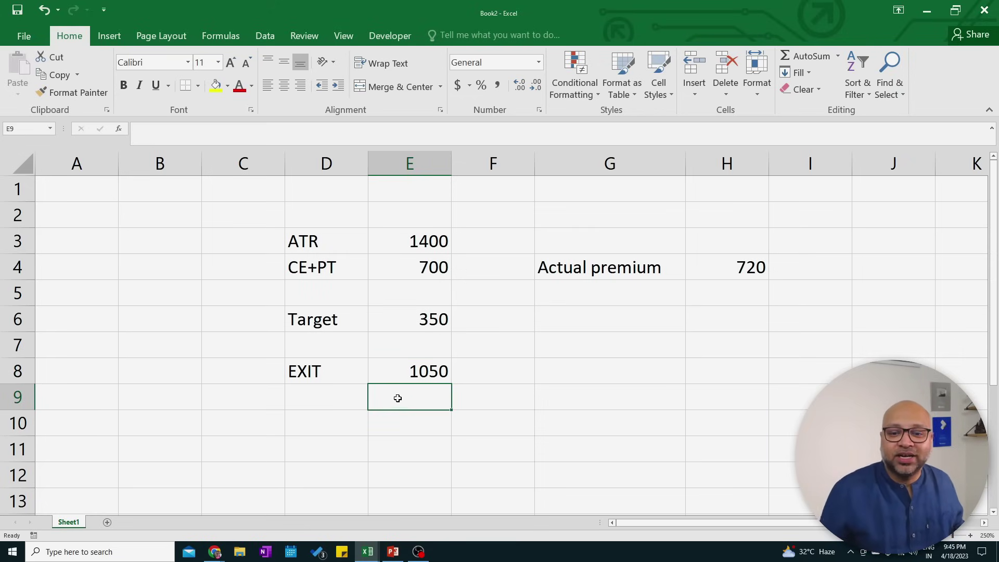
click(376, 370)
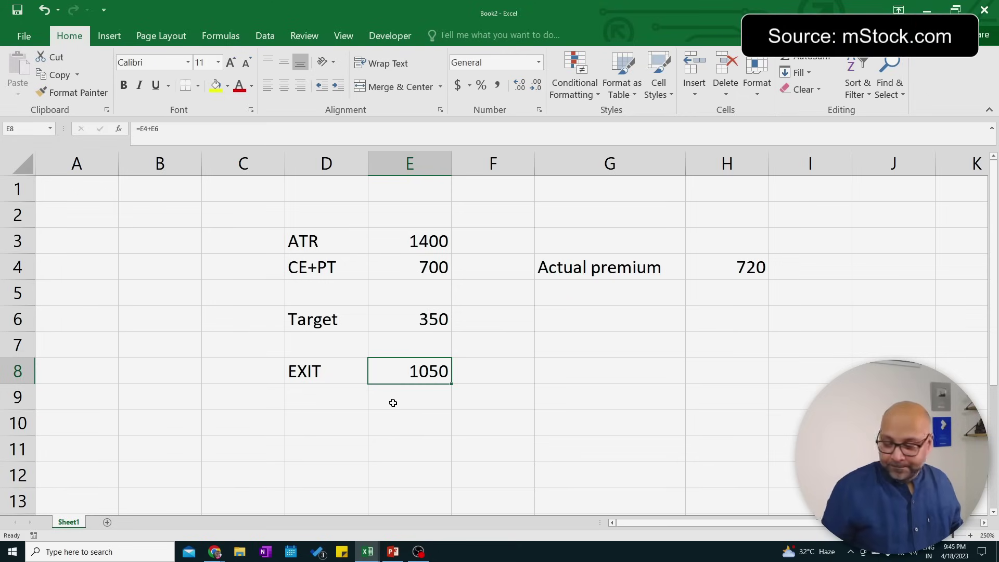
Switch to the m.Stock watchlists in the browser and check the BANKNIFTY 20 APR 40800 and 27 APR 42200 expiries against the system calendar.
key(alt+Tab)
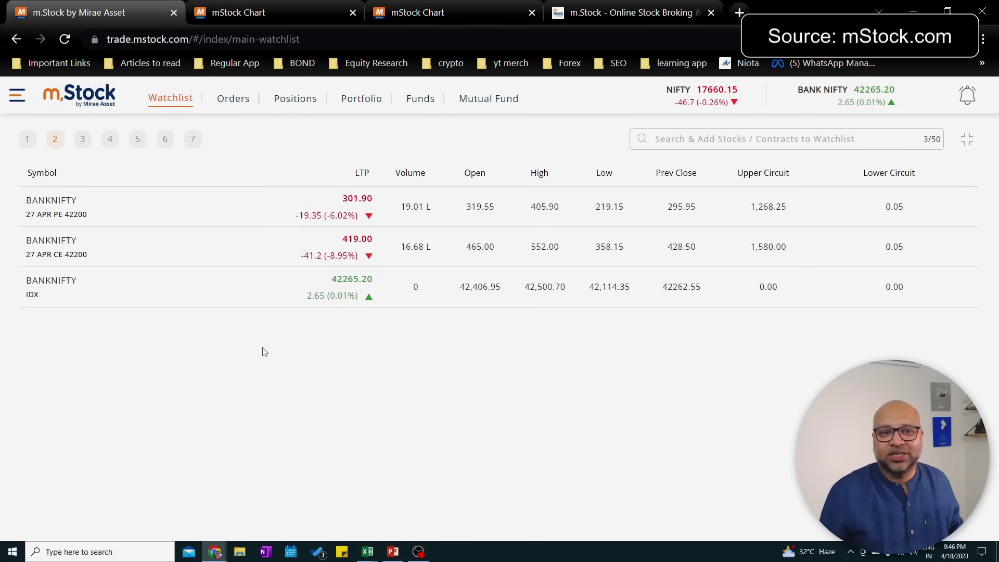
click(82, 139)
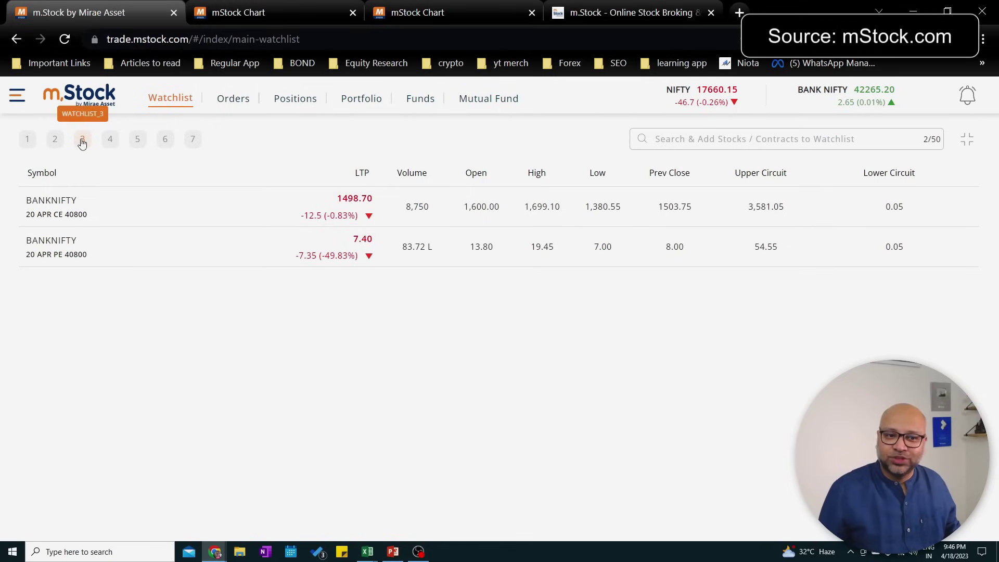
mouse_move(39, 214)
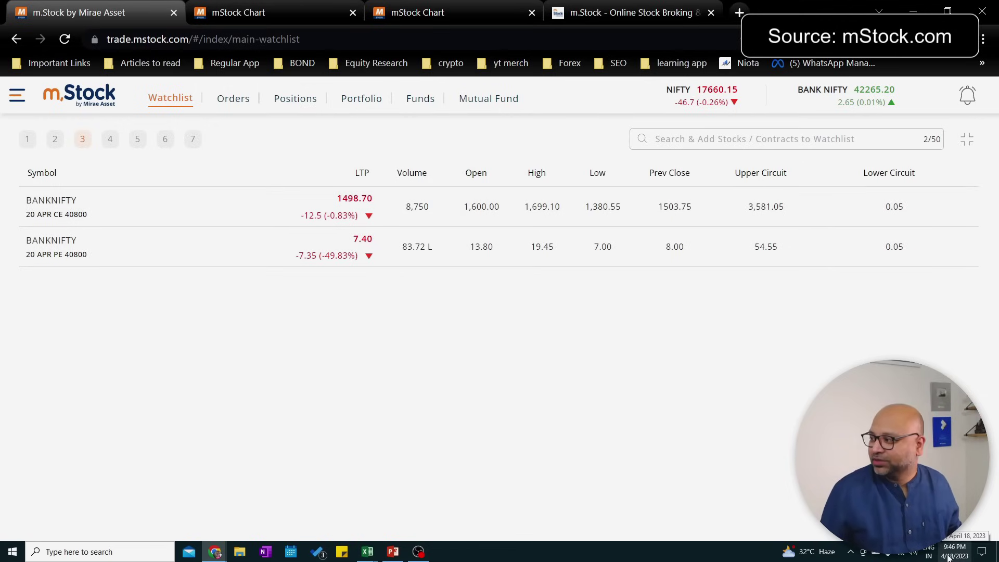
mouse_move(107, 261)
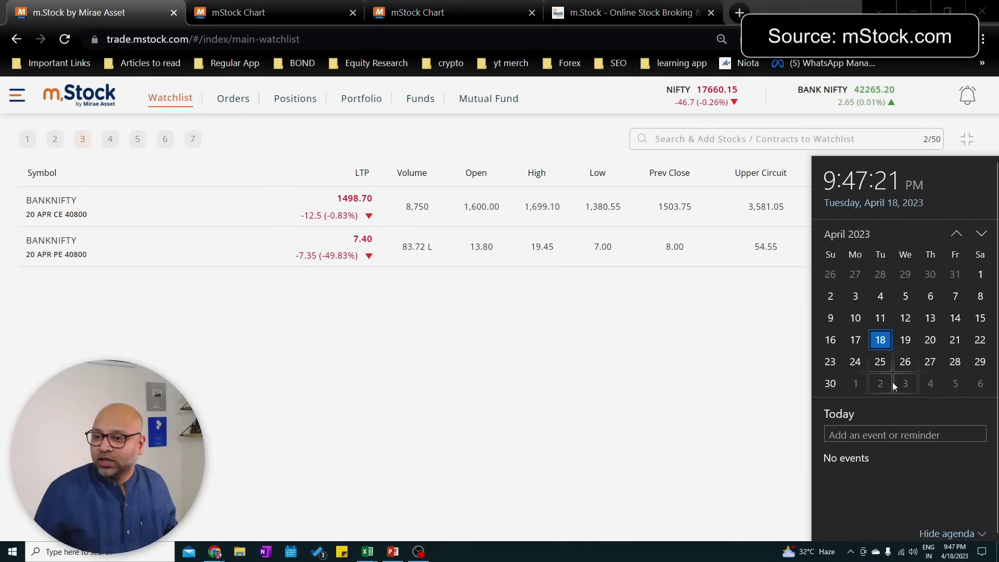
click(953, 551)
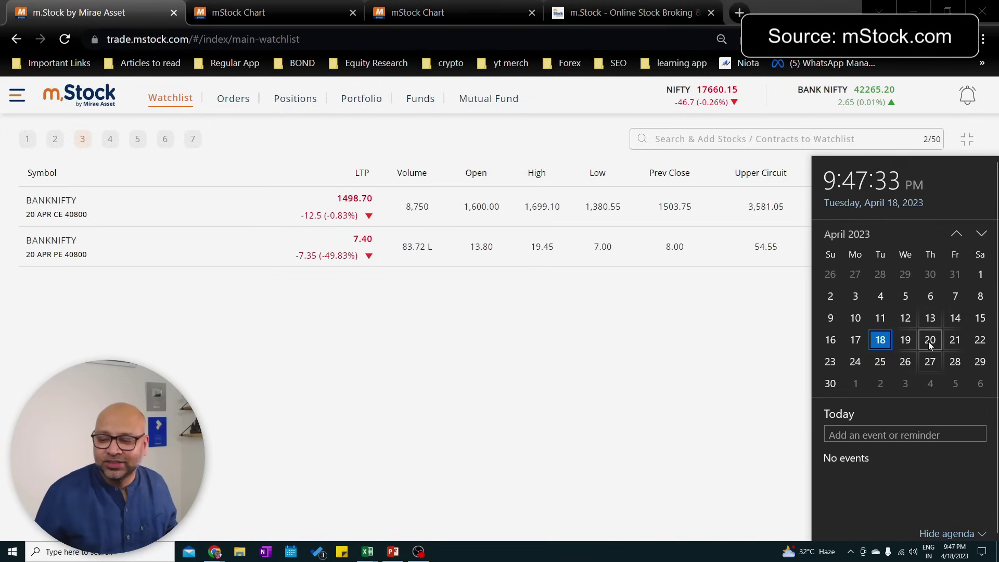
click(56, 141)
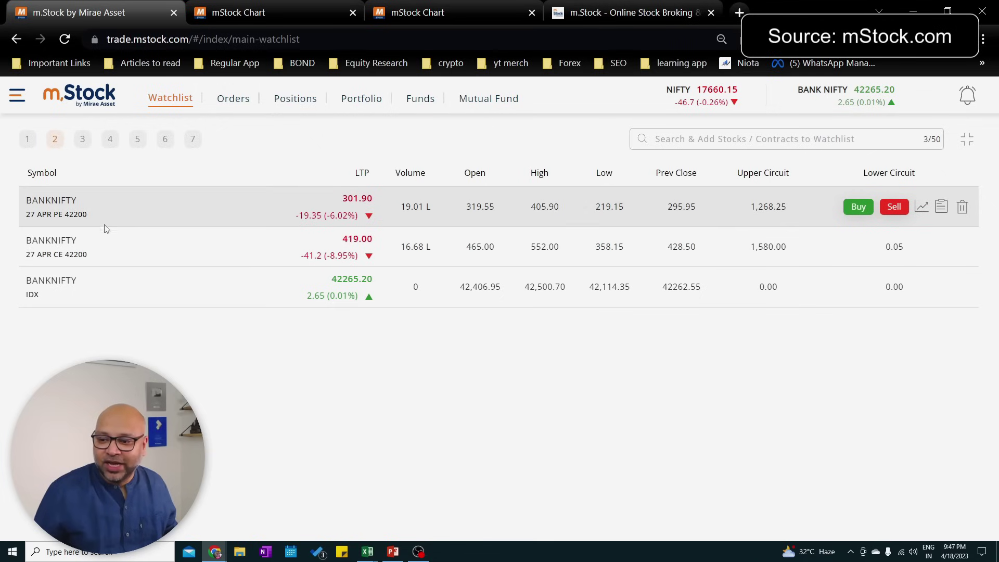
click(961, 556)
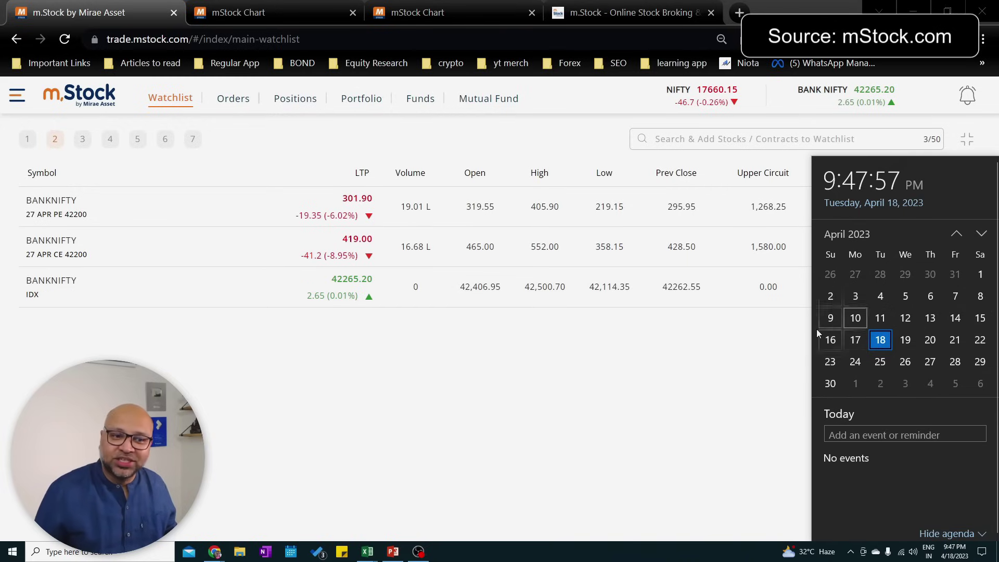
Open the chart of the BANKNIFTY 20 APR 40800 CE from watchlist 3 and set it to the daily interval.
click(83, 139)
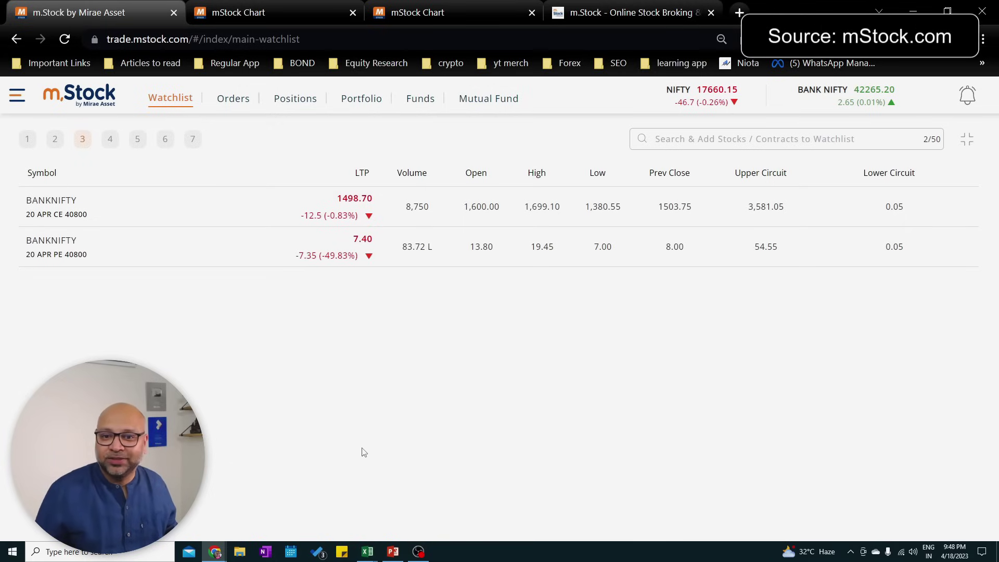
mouse_move(131, 217)
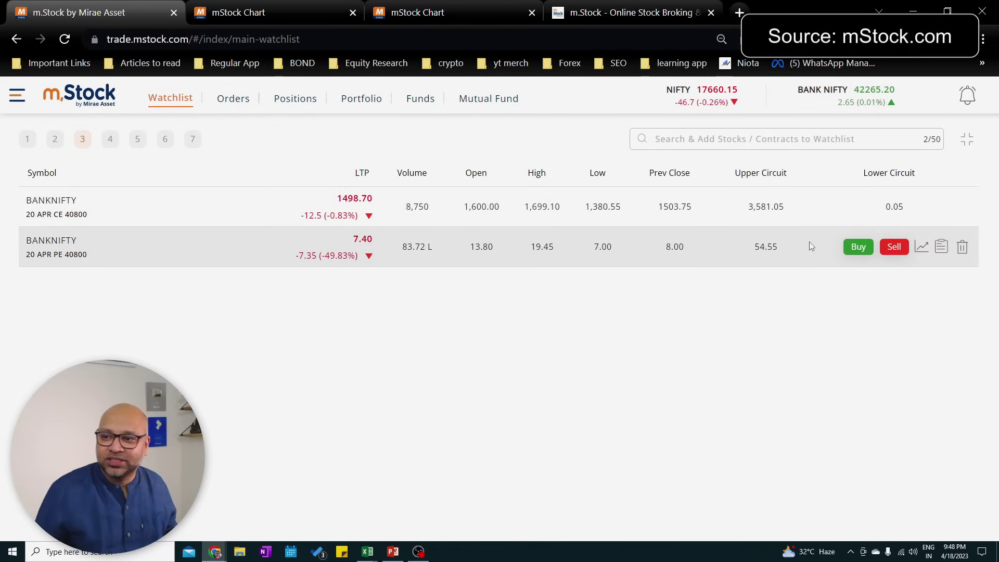
click(921, 208)
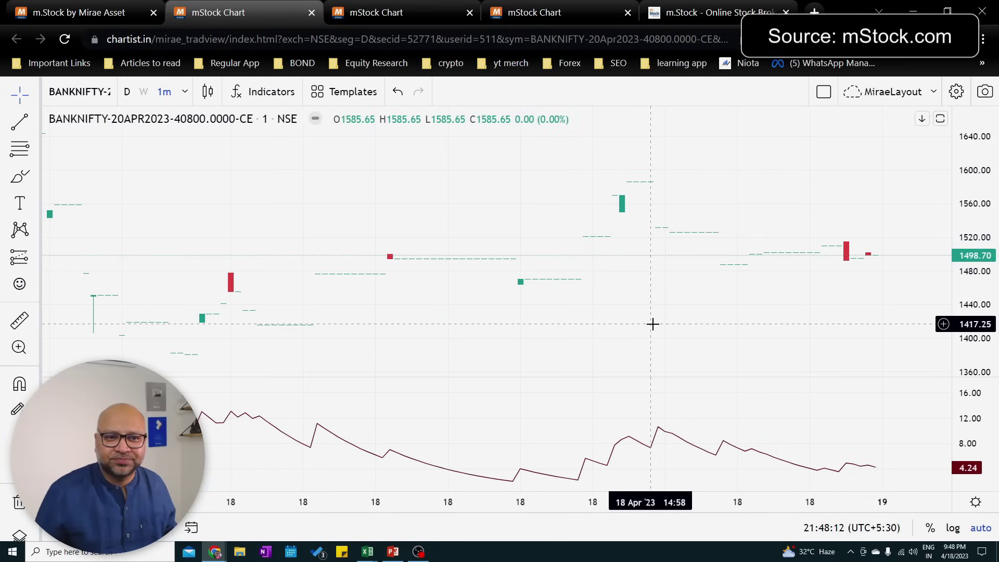
drag(595, 322, 250, 261)
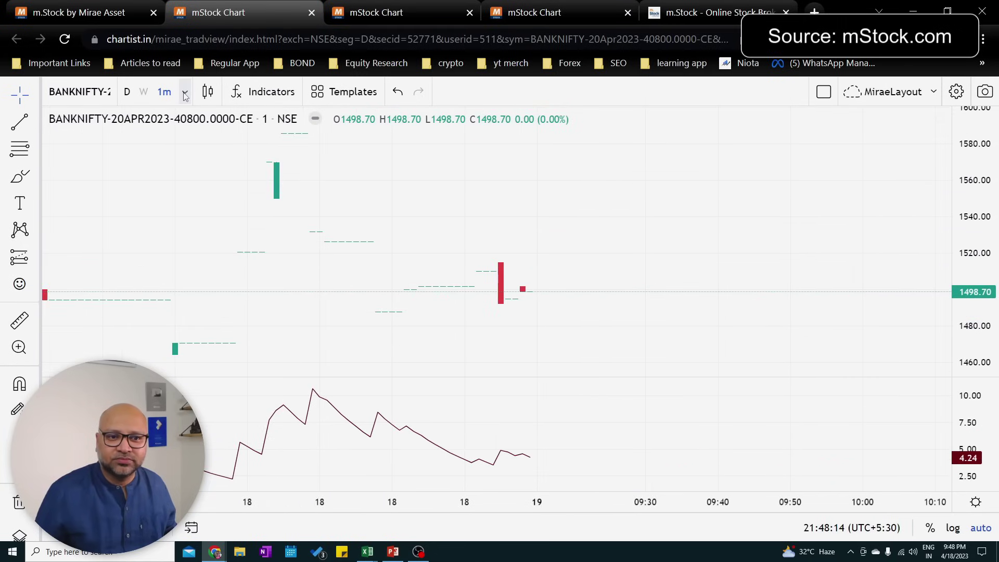
click(164, 91)
click(127, 92)
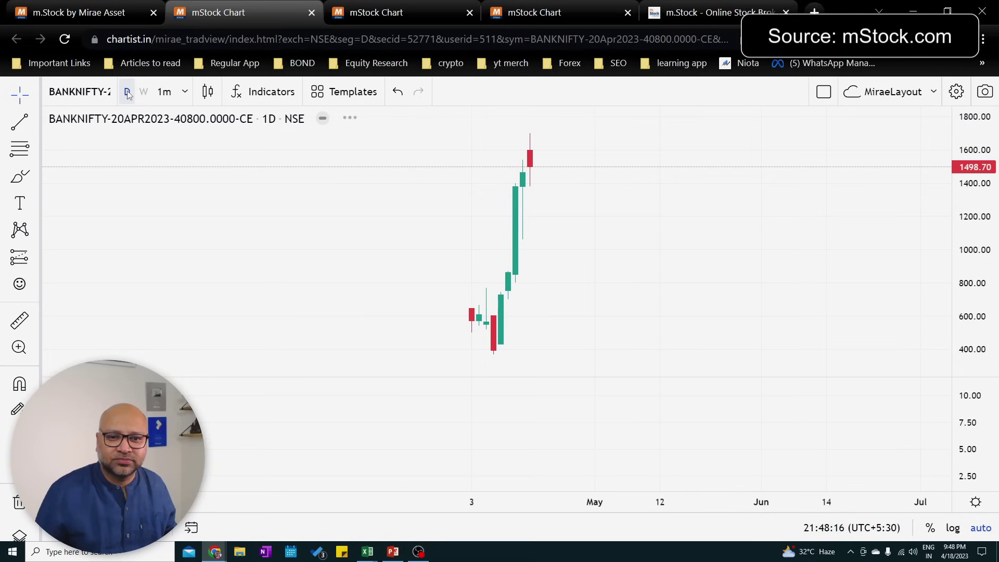
drag(635, 248, 539, 283)
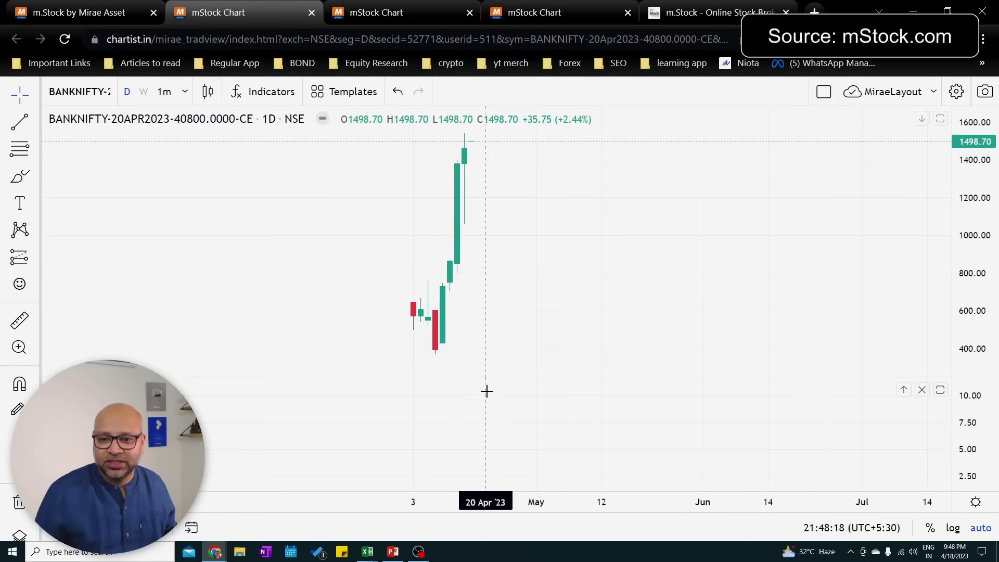
Examine the 40800 CE daily candles and open the chart of the BANKNIFTY 20 APR 40800 PE from the watchlist.
right_click(516, 292)
click(533, 201)
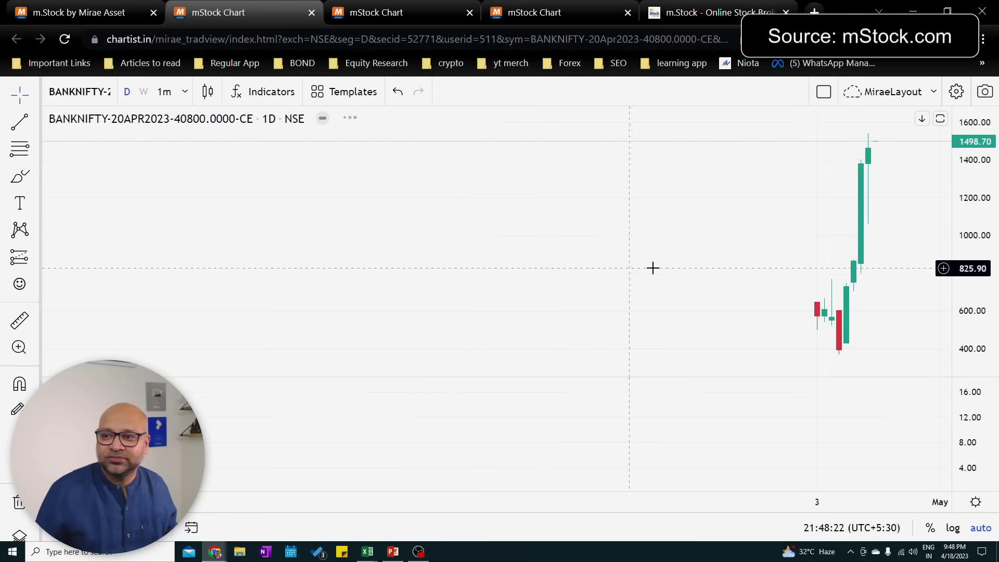
drag(651, 267, 217, 290)
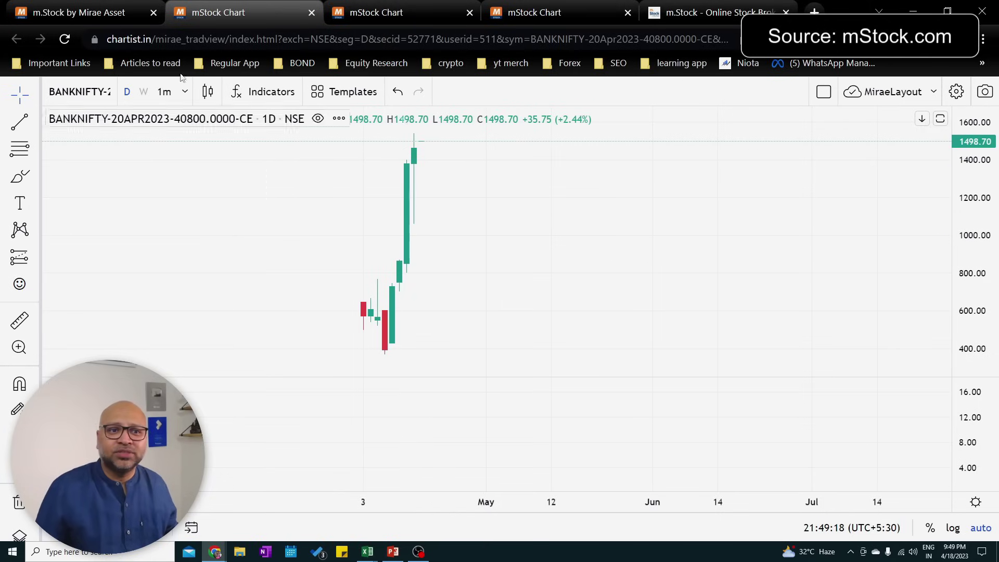
click(100, 5)
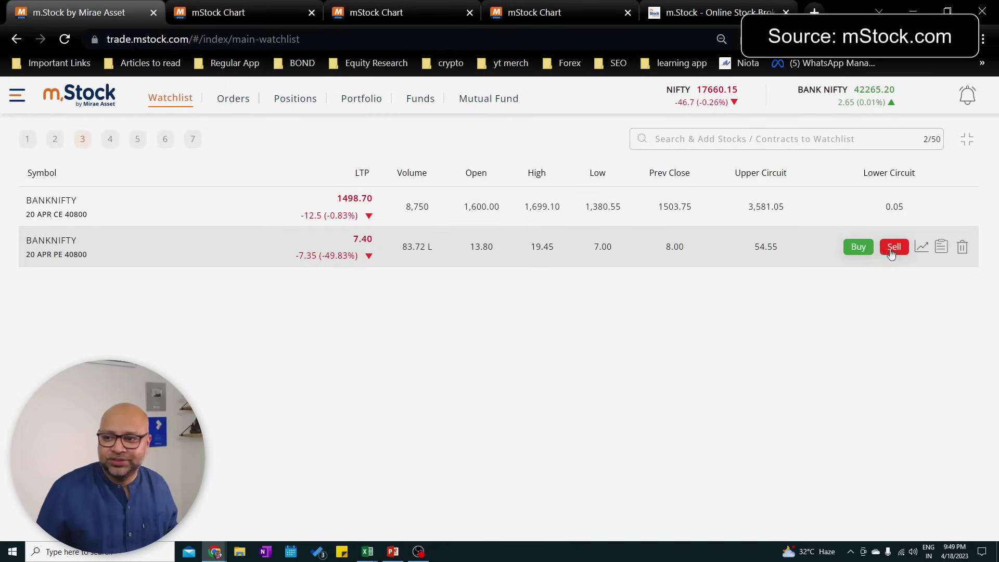
click(921, 246)
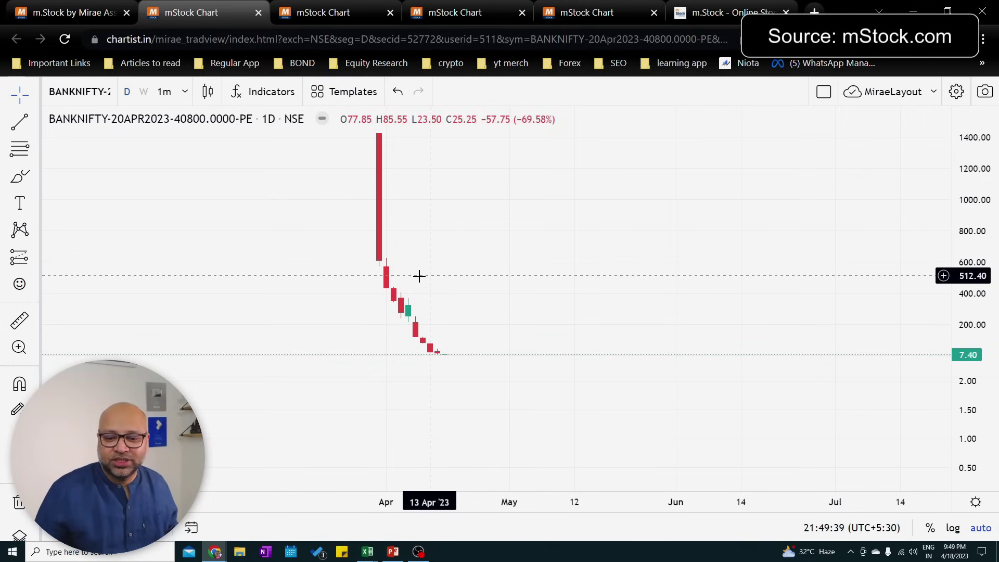
Switch to the Book2 workbook in Excel, label G8 as Received and enter 1450 beside it in H8.
click(368, 551)
click(400, 532)
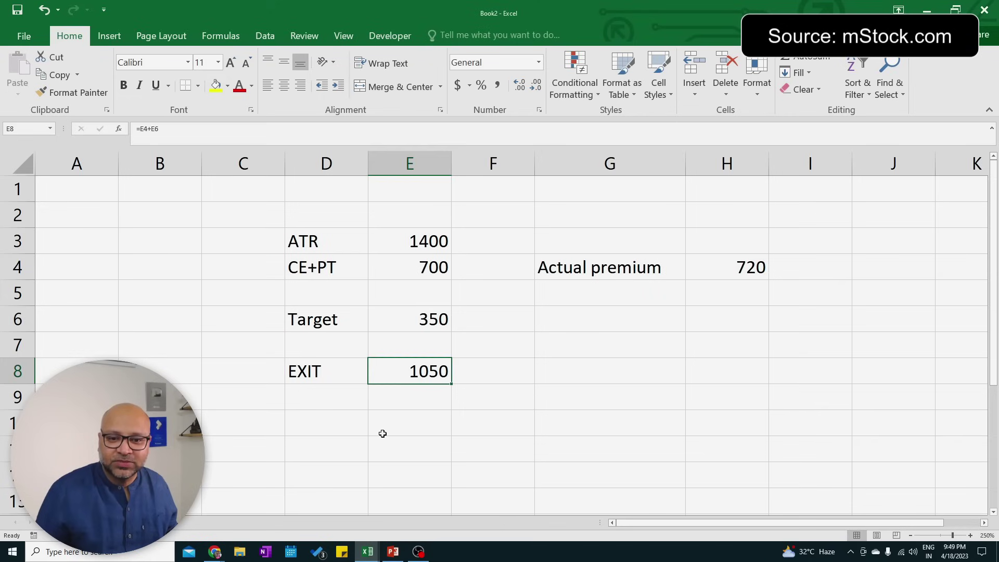
click(601, 368)
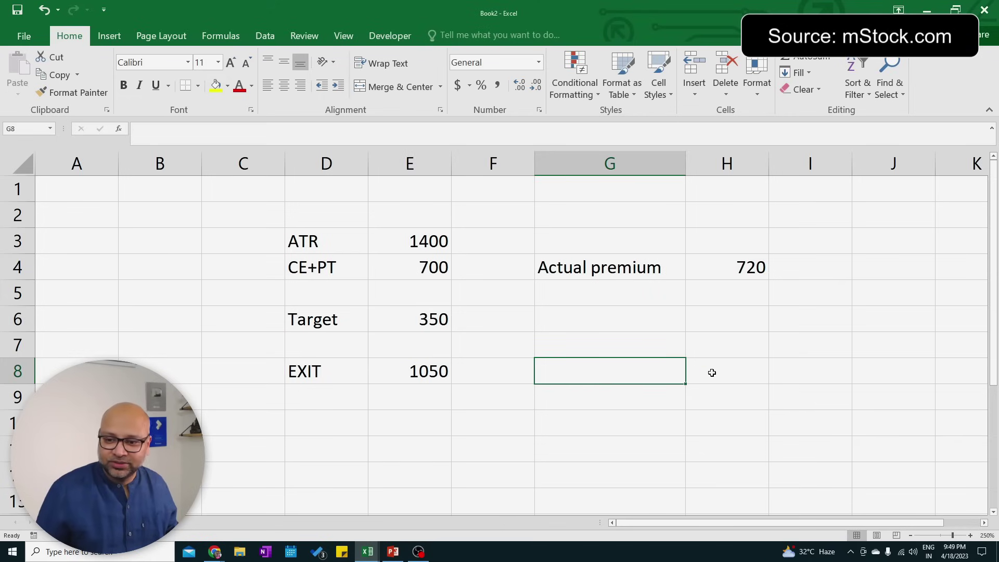
text(Received)
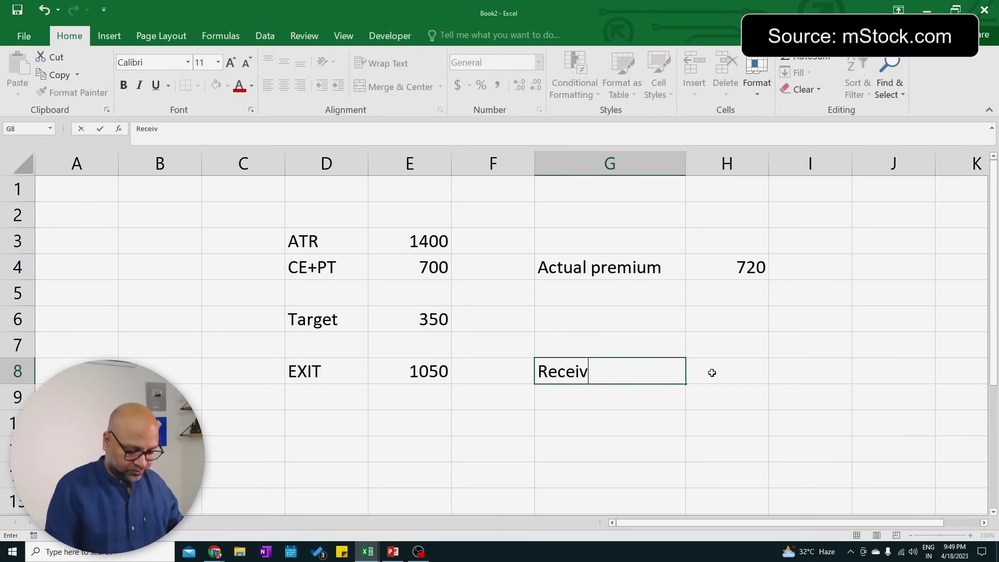
click(711, 372)
text(1450)
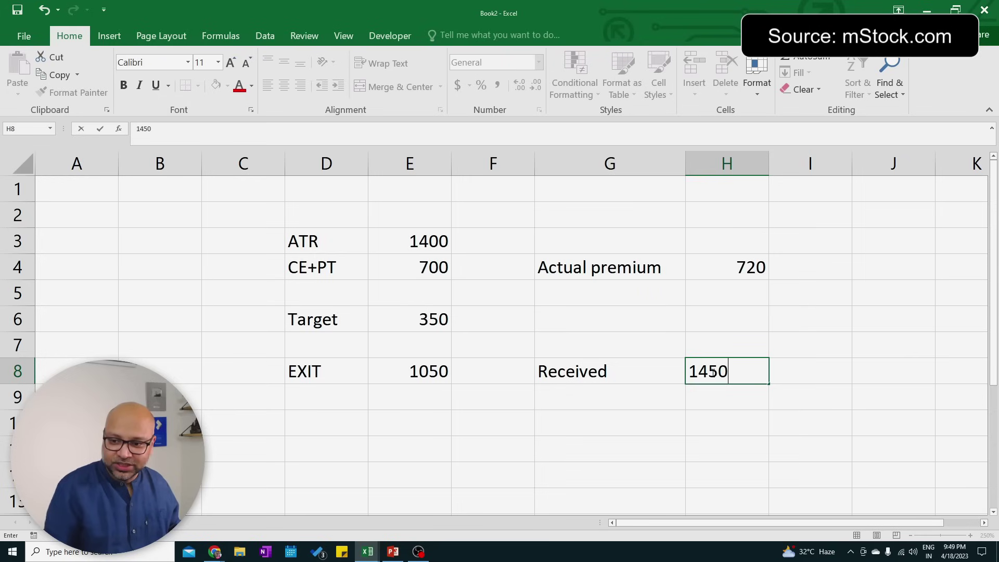
key(Return)
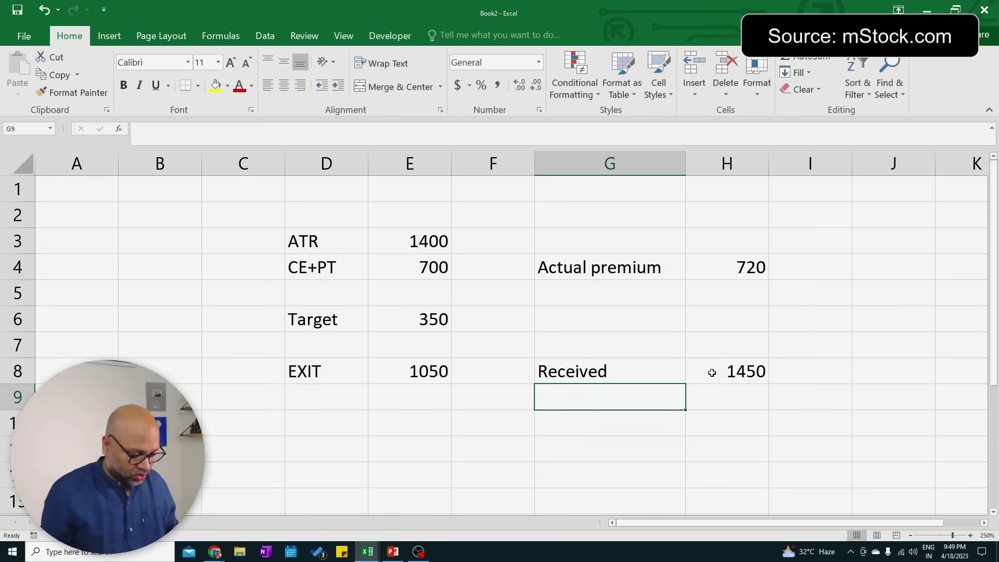
Label G9 as Pay and calculate the amount beside it in H9 with =250+450.
text(Pad)
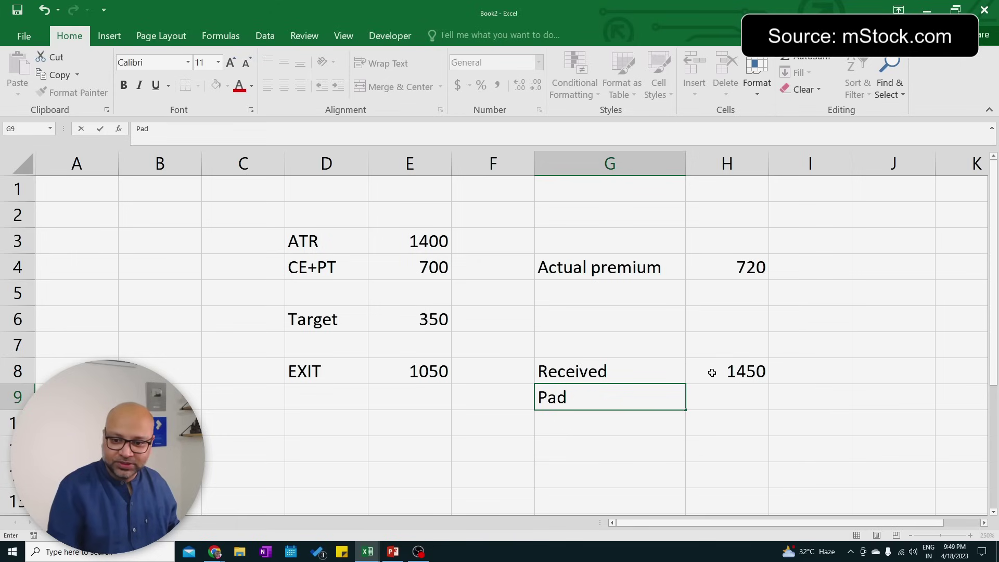
key(BackSpace)
text(y)
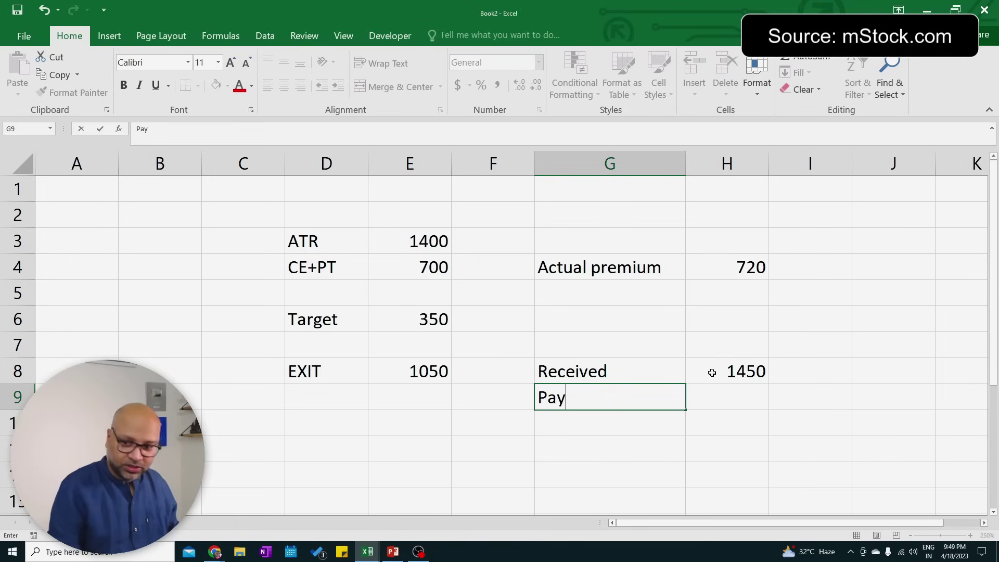
key(Right)
text(=)
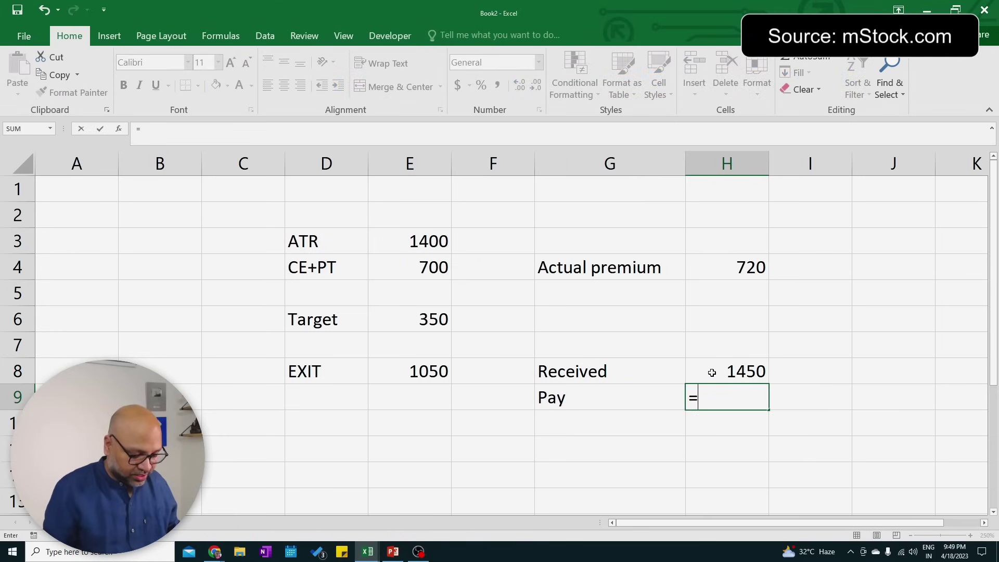
text(250)
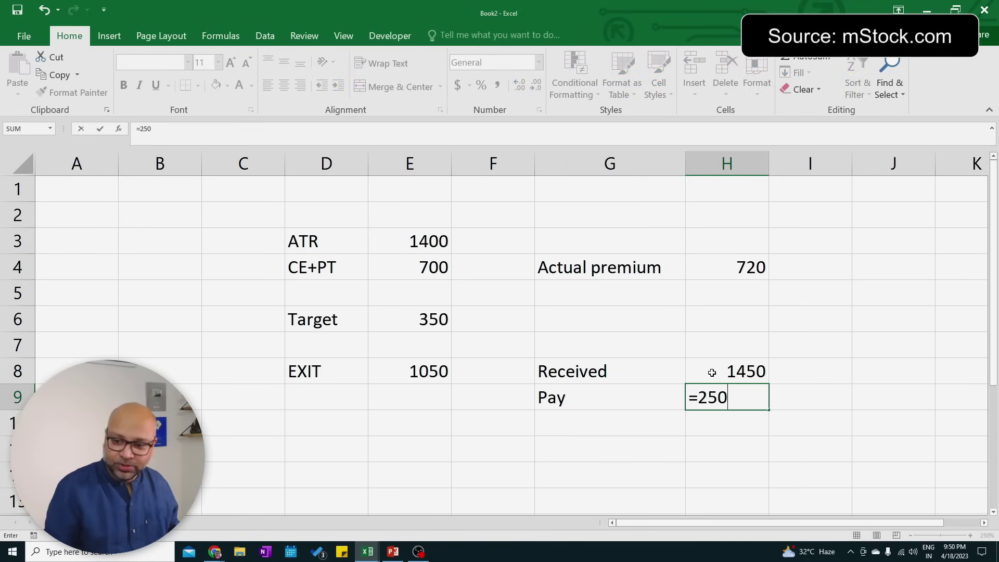
text(+450)
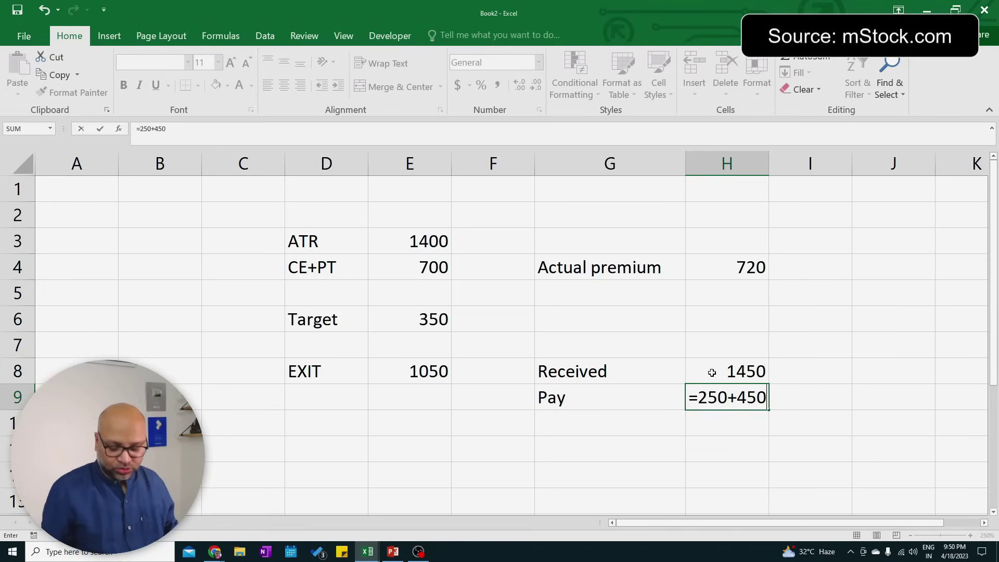
key(Return)
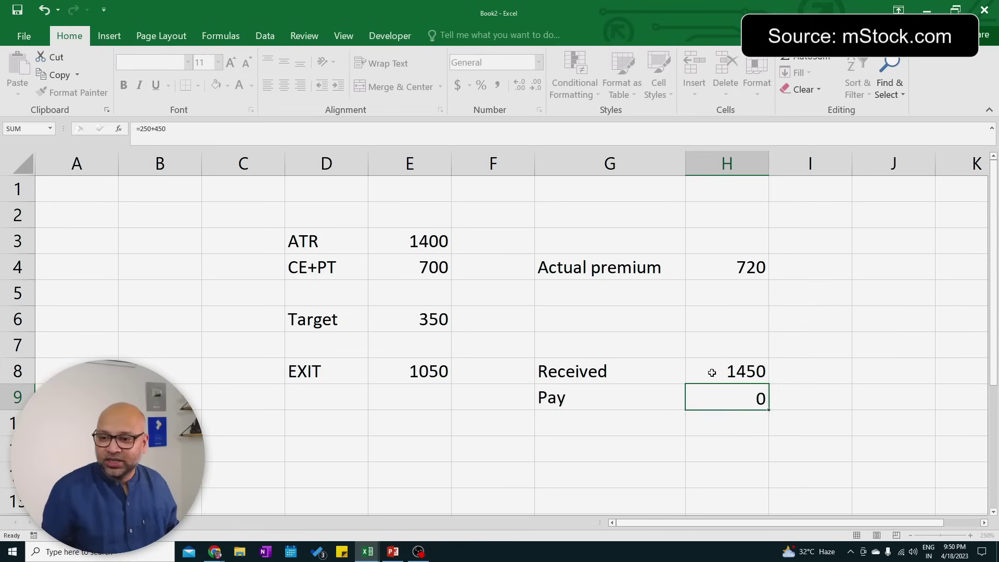
Calculate the difference between the received and paid amounts in H10 with =H8-H9.
key(Right)
text(=)
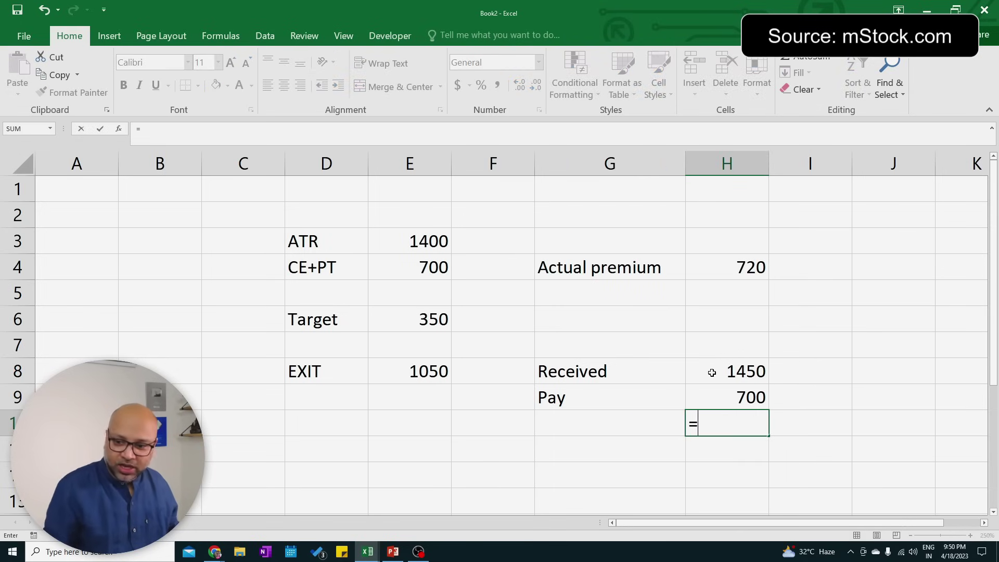
click(720, 372)
text(-)
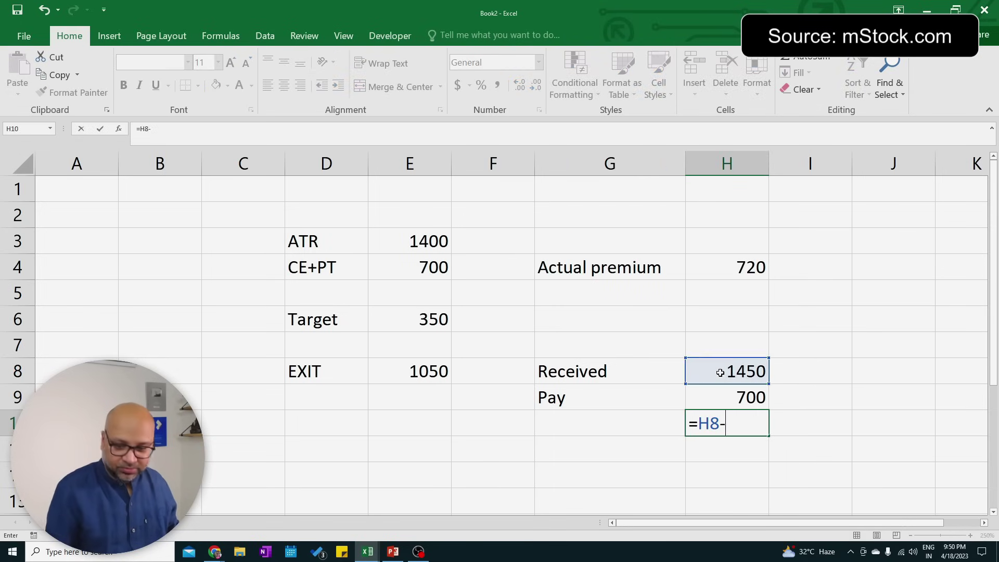
click(731, 396)
key(Return)
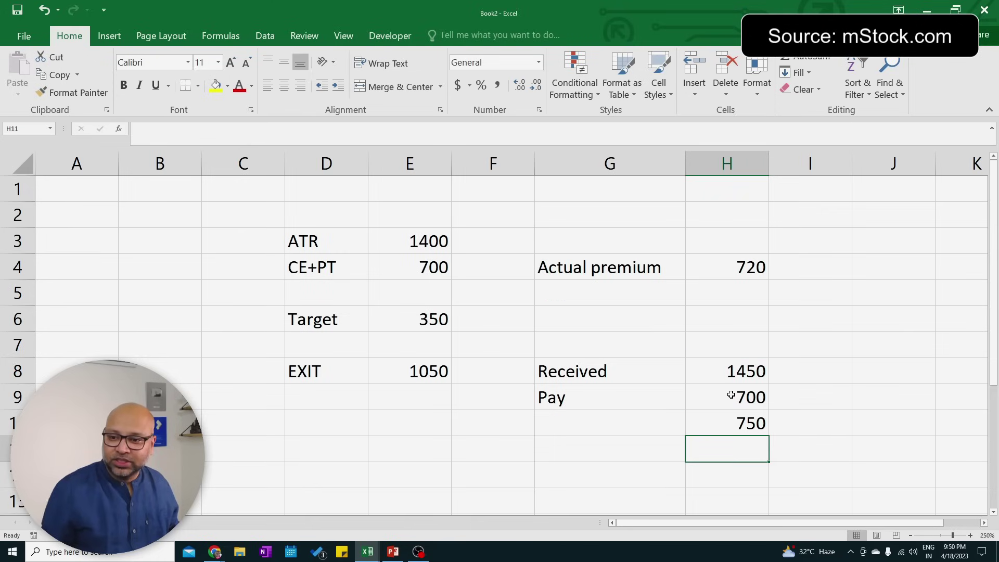
click(717, 426)
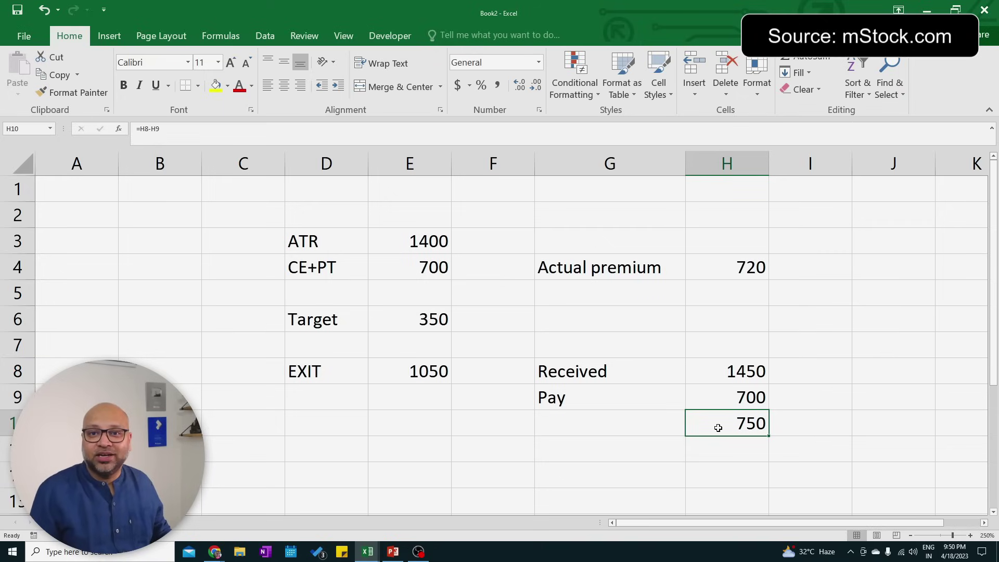
Review the discount broker's buy price, total values, brokerage, GST and total charges on the Compare sheet of the intraday brokerage calculator workbook.
text(170.9)
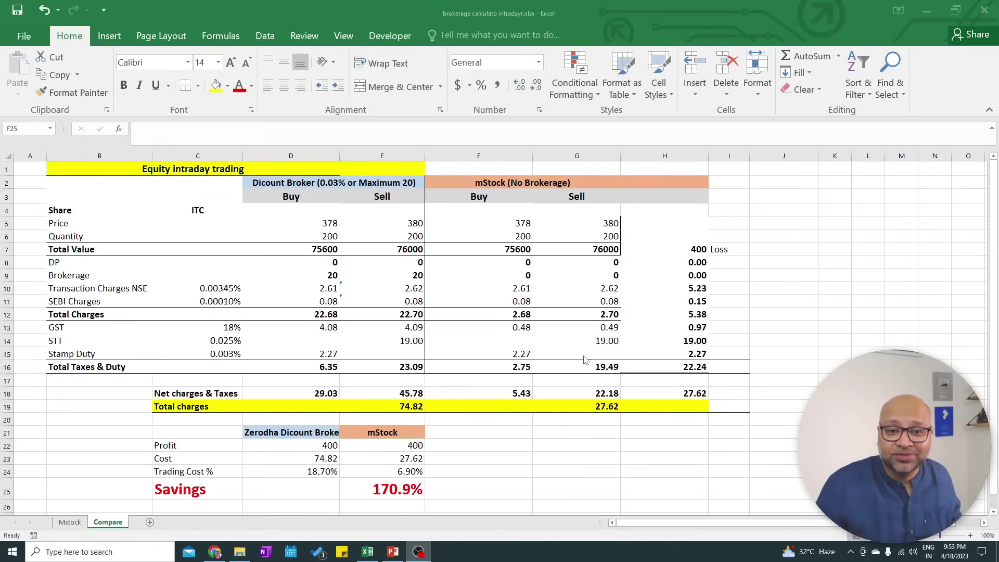
click(289, 222)
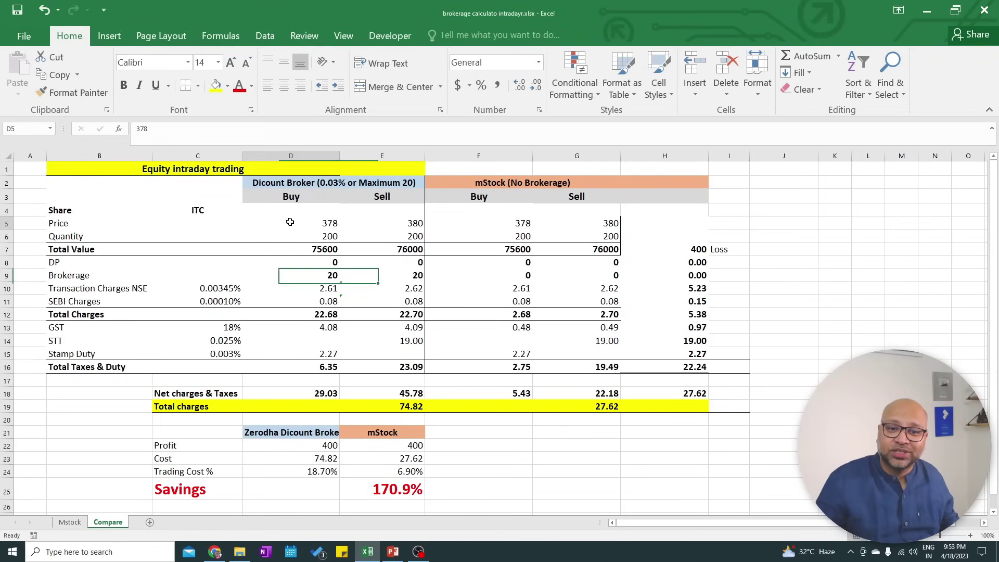
click(323, 252)
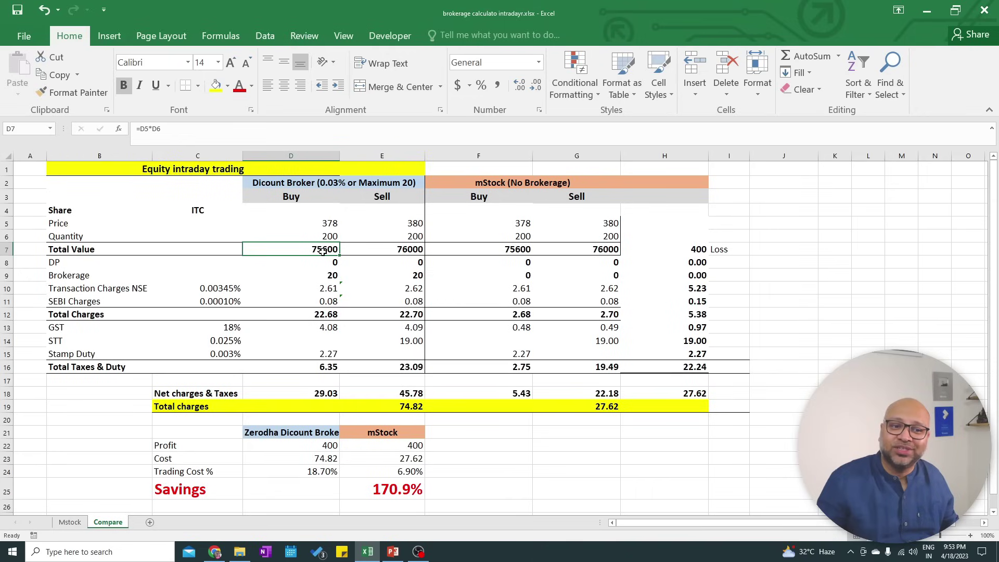
click(392, 250)
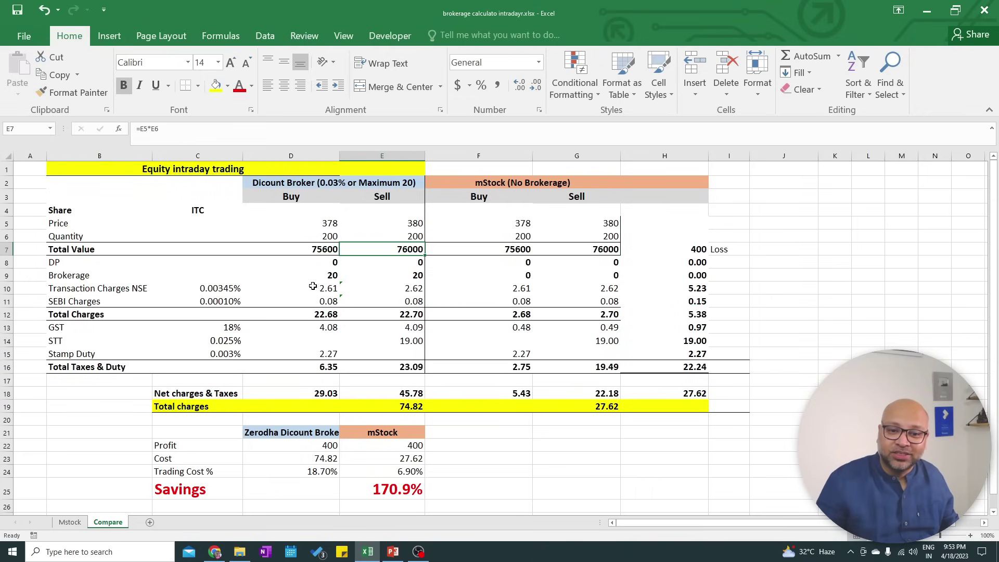
drag(314, 276, 401, 276)
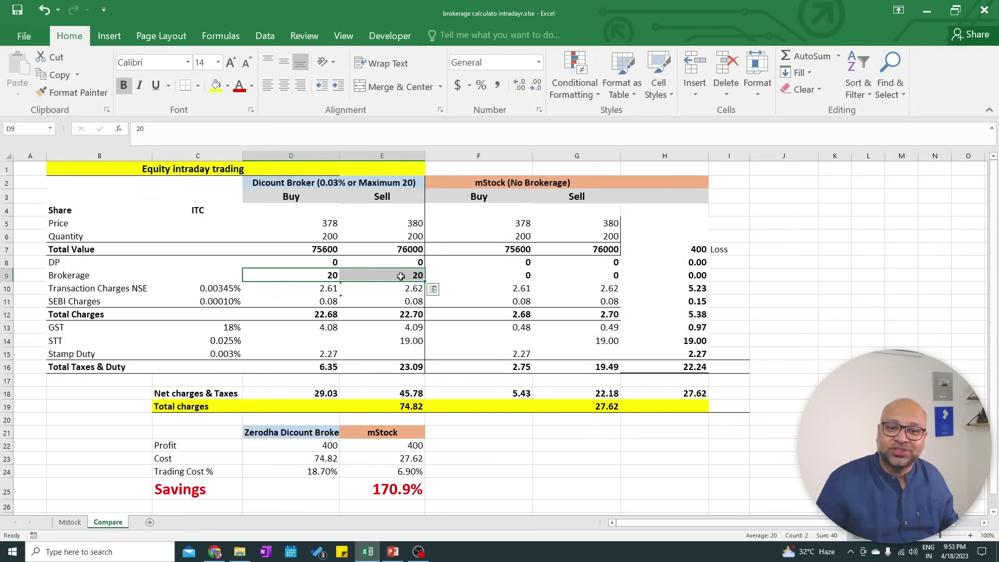
click(327, 330)
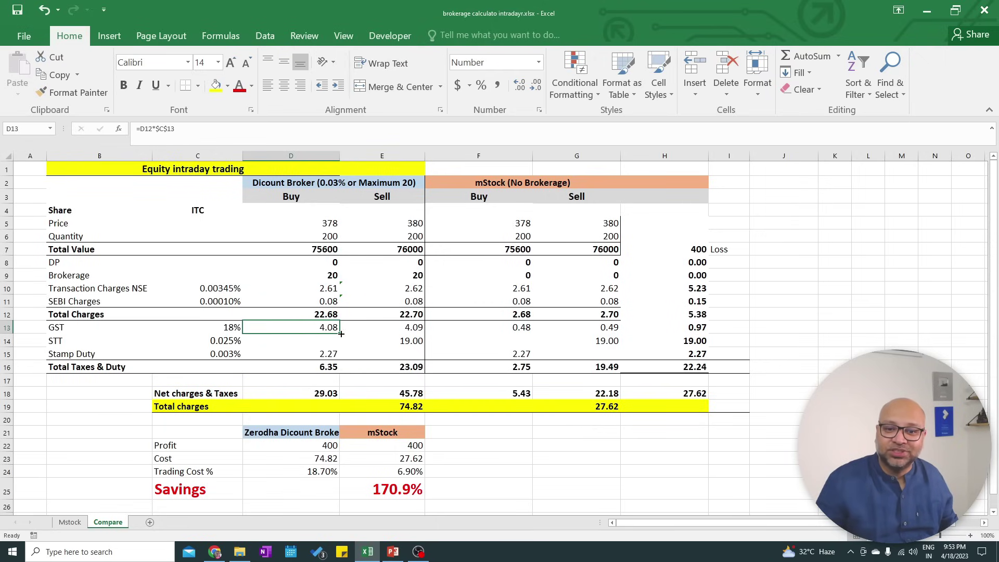
ctrl+click(387, 328)
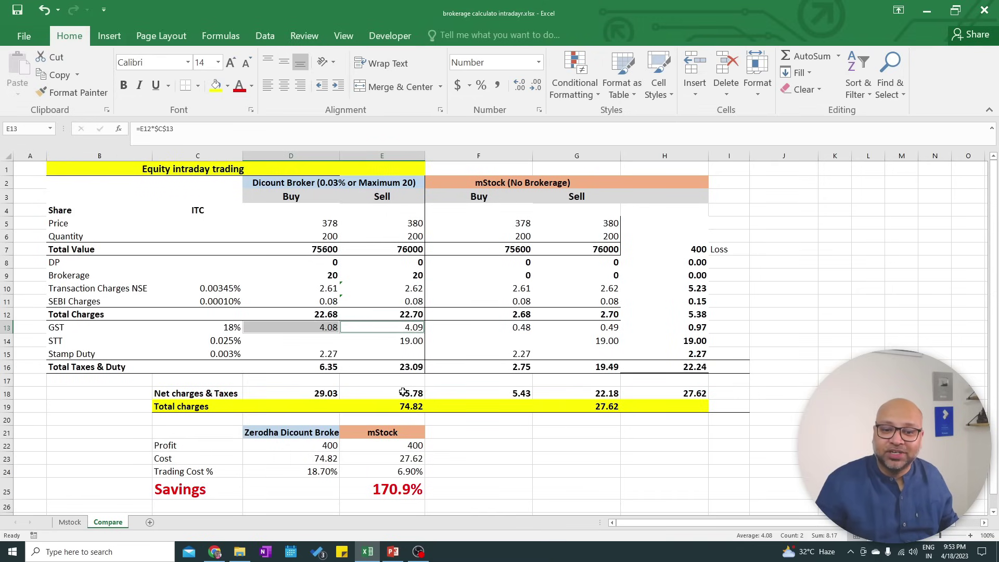
click(411, 407)
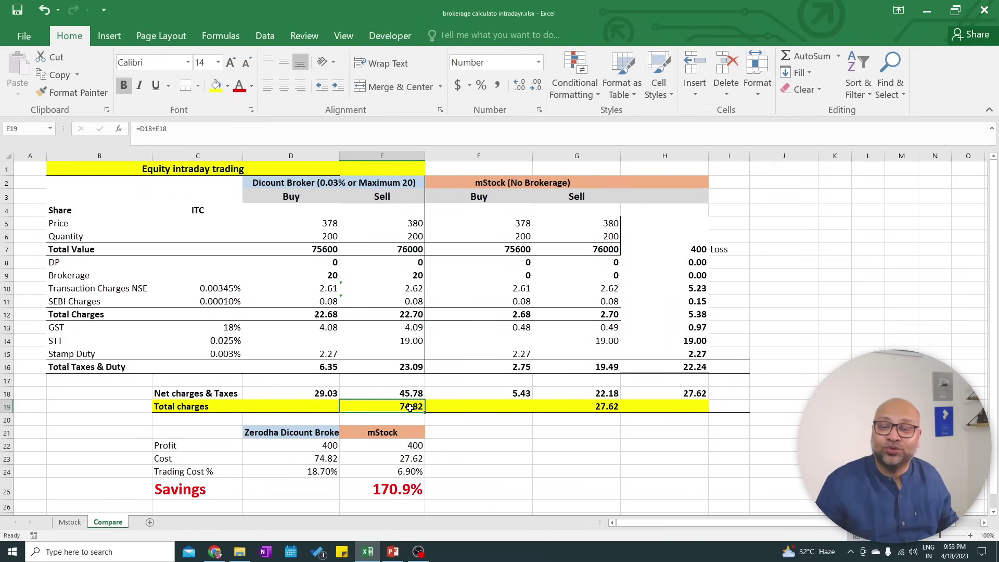
Compare the profit and cost of the Zerodha discount broker and mStock in rows 22 and 23, and check Zerodha's trading cost percentage.
click(326, 445)
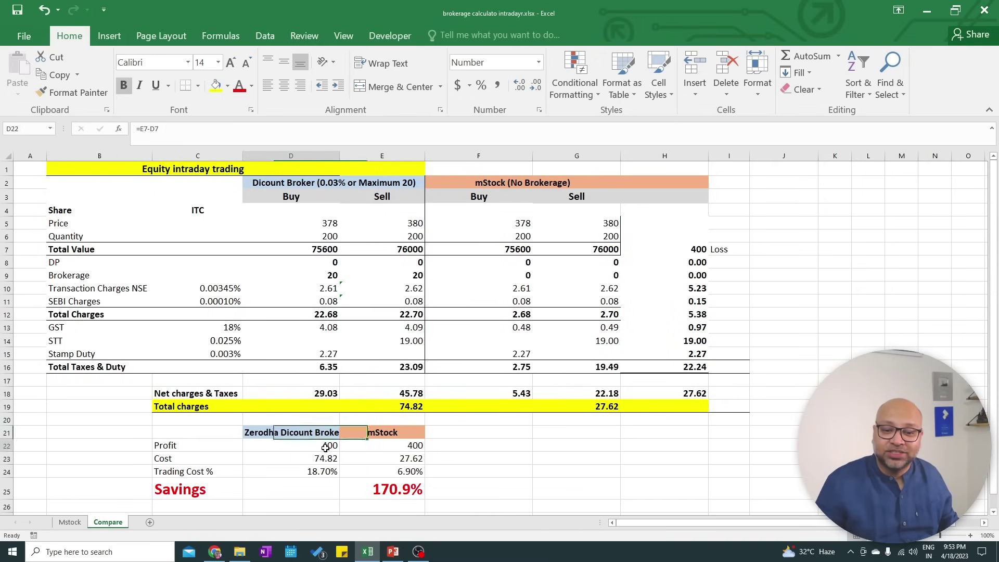
click(324, 459)
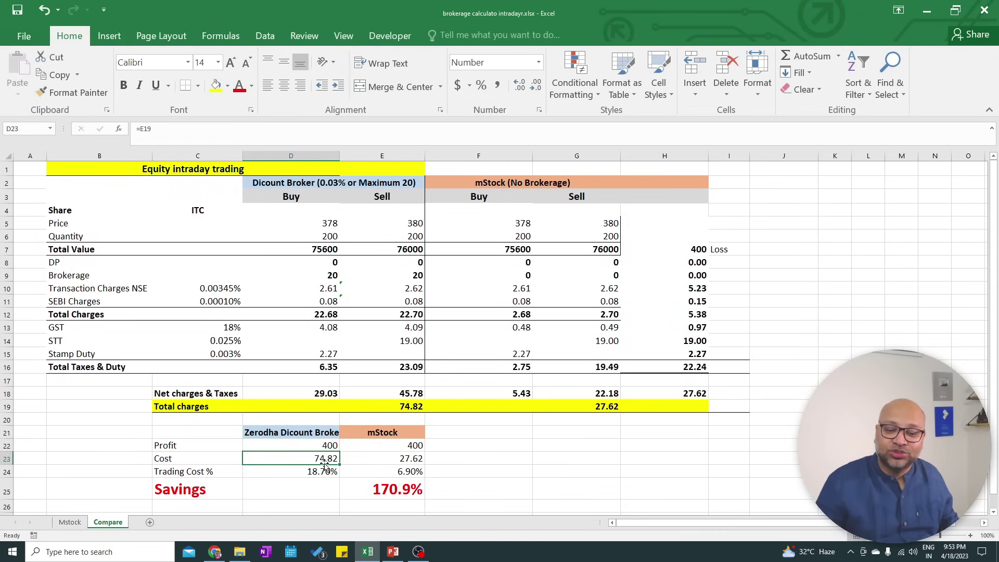
click(324, 472)
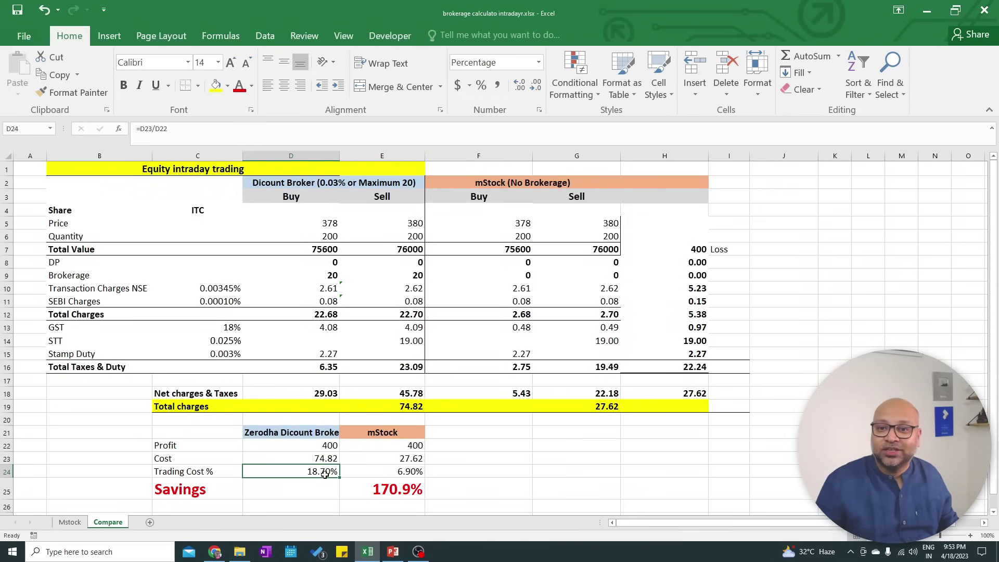
click(516, 185)
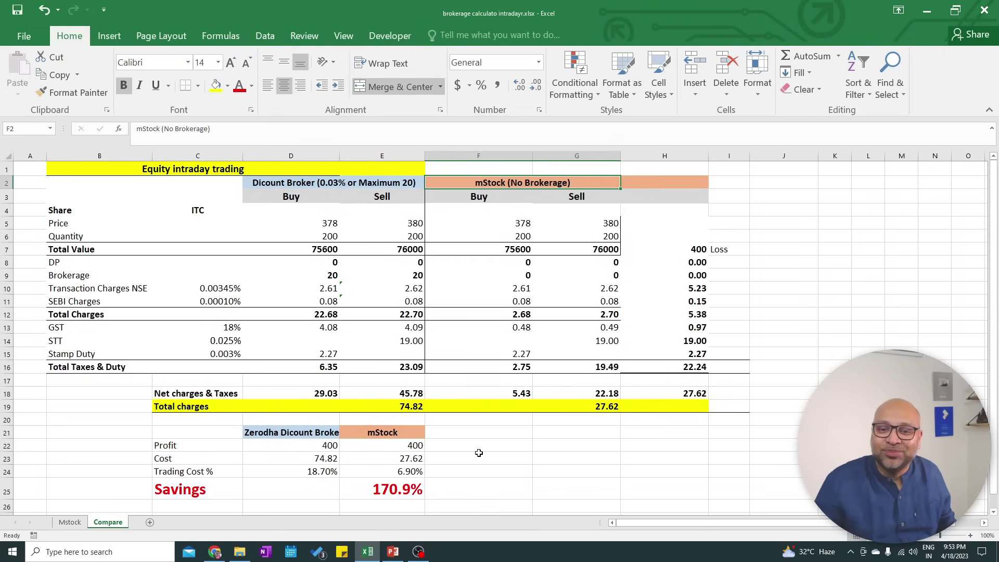
click(402, 449)
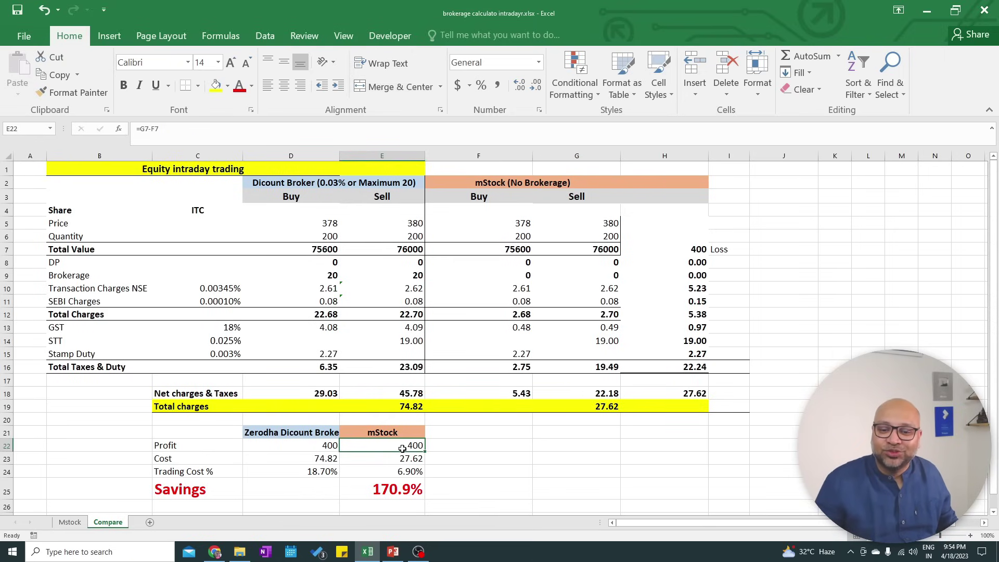
click(406, 462)
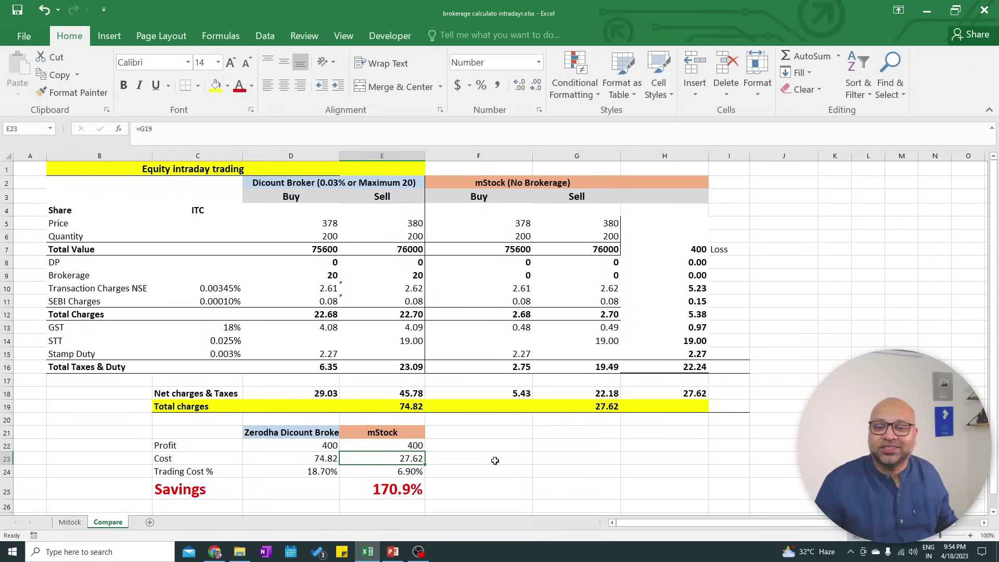
click(326, 456)
click(385, 456)
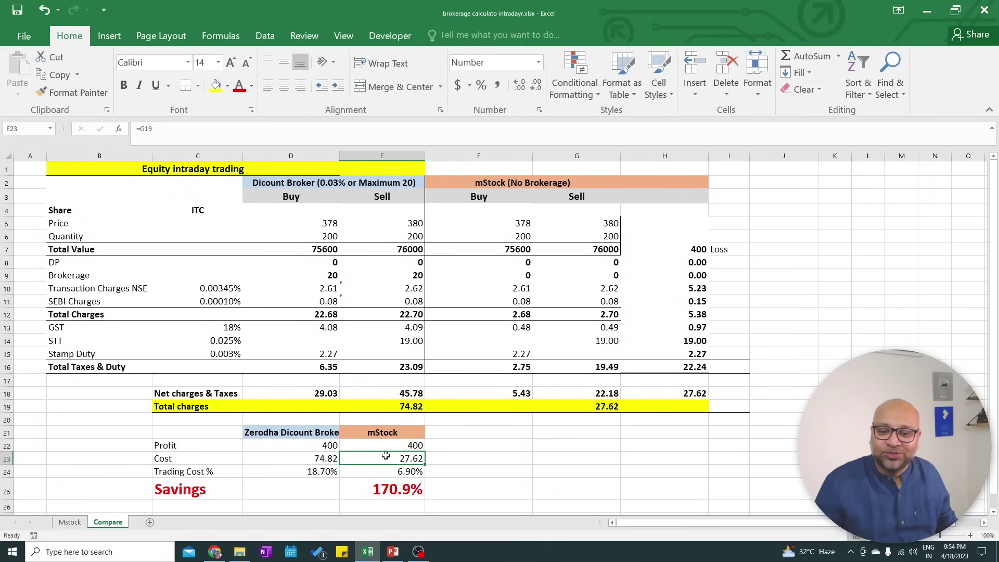